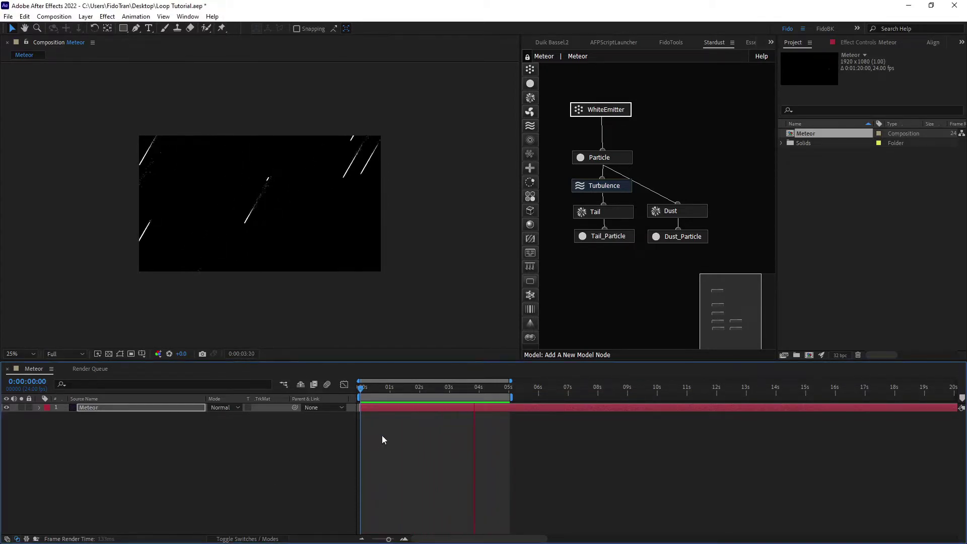
# Stop the preview and flip between frame 0 and the 5-second work-area end to compare them.
pyautogui.click(379, 406)
pyautogui.press('Home')
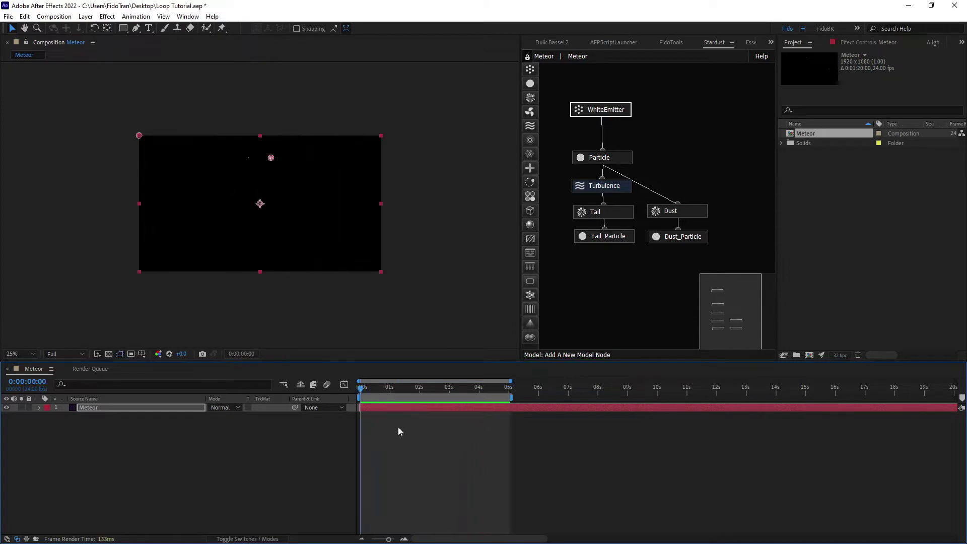
pyautogui.hotkey('shift', 'End')
pyautogui.press('Home')
pyautogui.hotkey('shift', 'End')
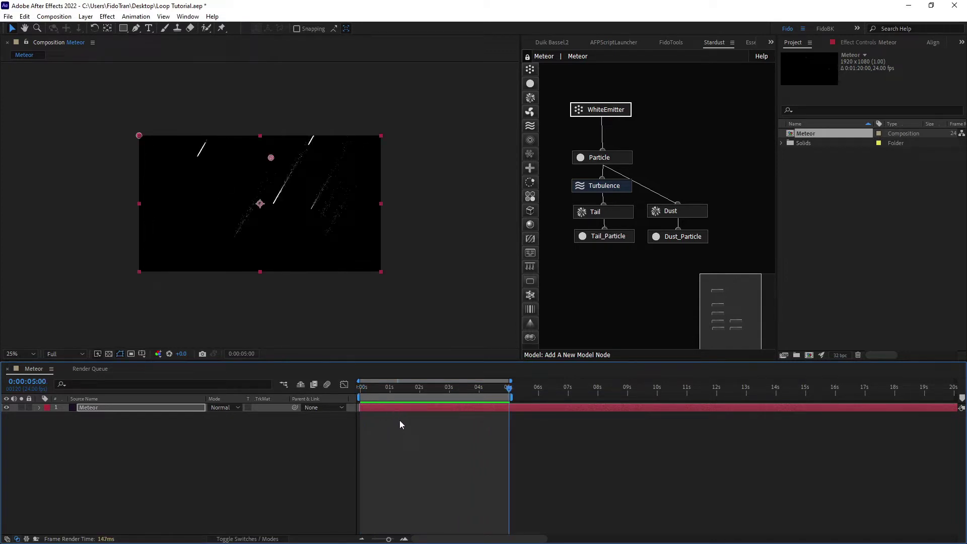
pyautogui.press('Home')
pyautogui.hotkey('shift', 'End')
pyautogui.press('Home')
pyautogui.hotkey('shift', 'End')
# Duplicate the Meteor layer and return the playhead to the comp start.
pyautogui.hotkey('ctrl', 'd')
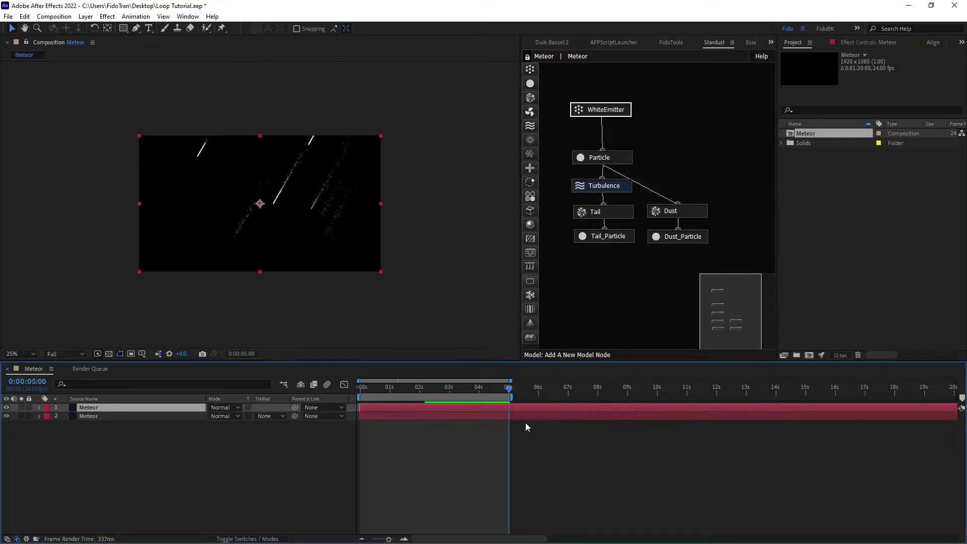
pyautogui.press('pagedown')
pyautogui.hotkey('ctrl', '`')
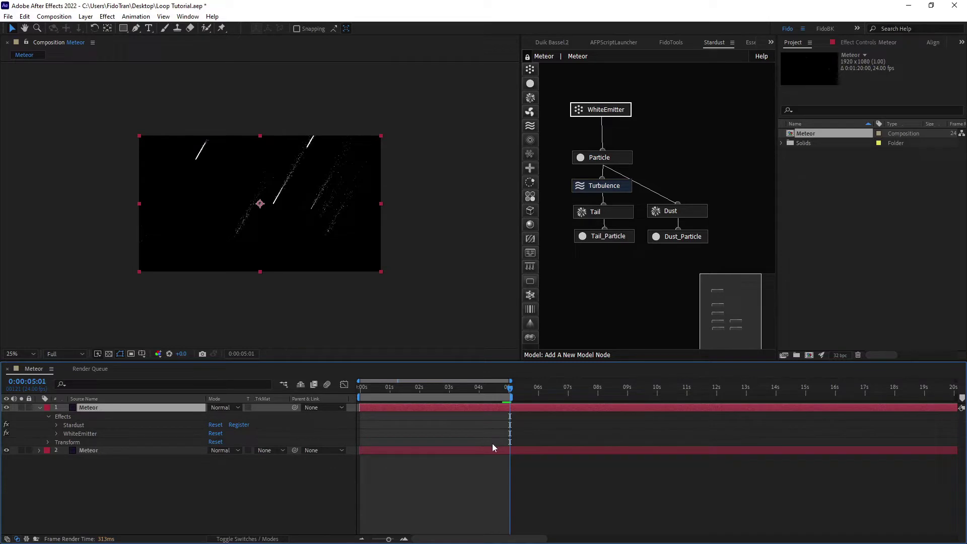
pyautogui.press('KP_Multiply')
pyautogui.moveTo(510, 408); pyautogui.dragTo(362, 408)
pyautogui.press('Home')
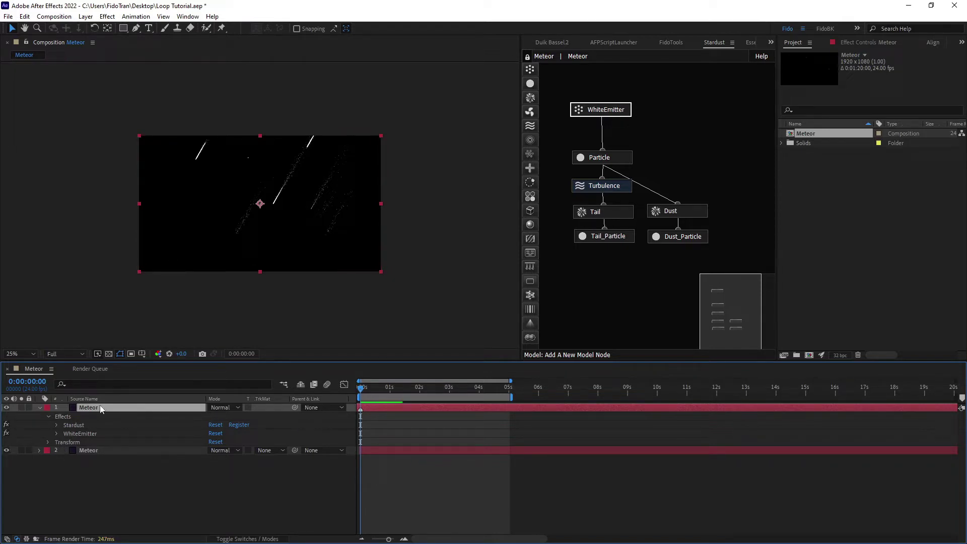
# Hide the second Meteor layer and scrub through time to preview the top layer.
pyautogui.click(6, 451)
pyautogui.moveTo(363, 390); pyautogui.dragTo(514, 391)
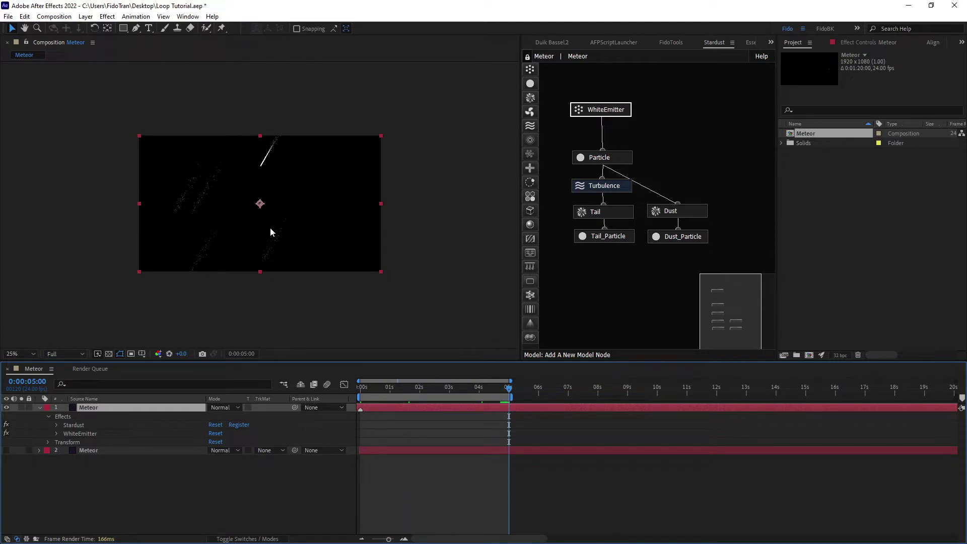
pyautogui.press('Home')
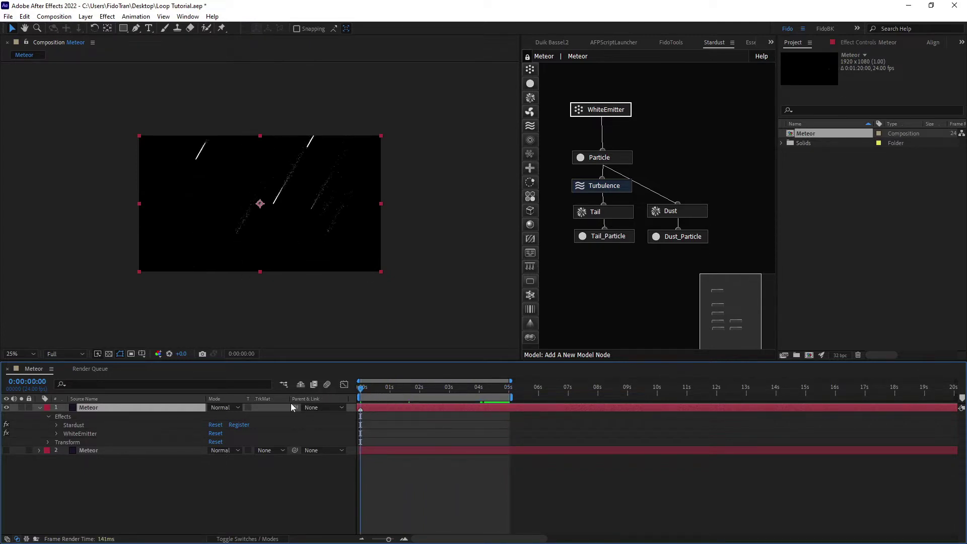
# Enable keyframing of WhiteEmitter's Particles Per Second.
pyautogui.click(619, 114)
pyautogui.click(874, 41)
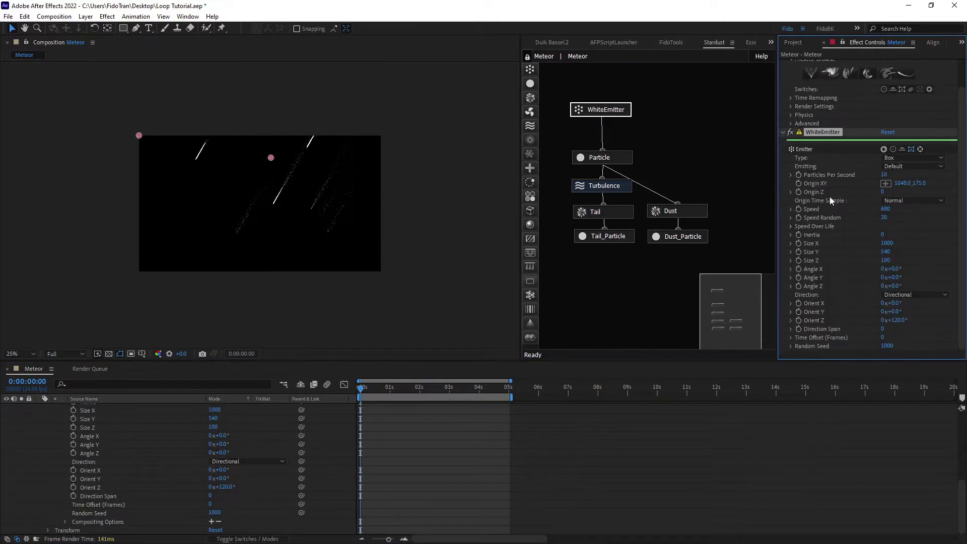
pyautogui.click(798, 174)
pyautogui.scroll(5, 413, 446)
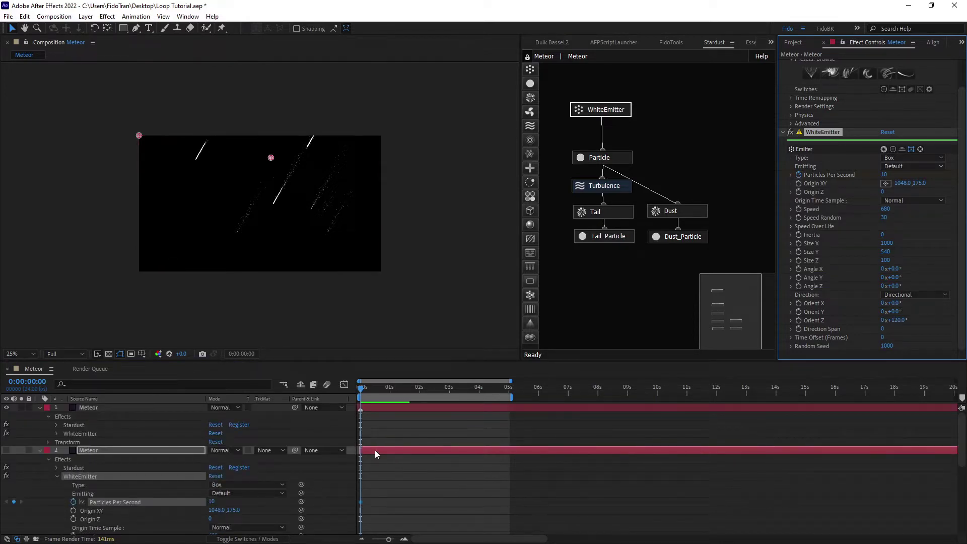
# Set the top Meteor layer's Particles Per Second to 0 one frame after the start.
pyautogui.click(377, 407)
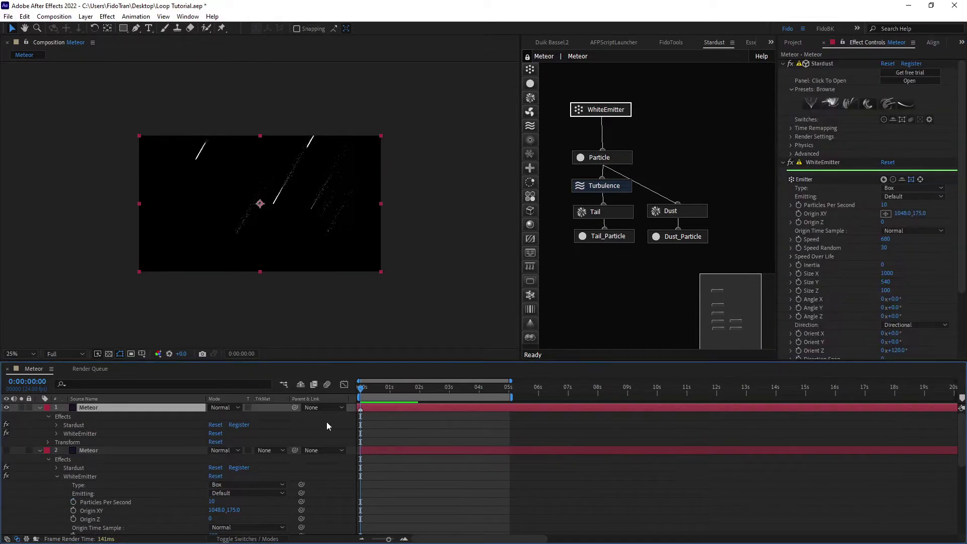
pyautogui.click(834, 204)
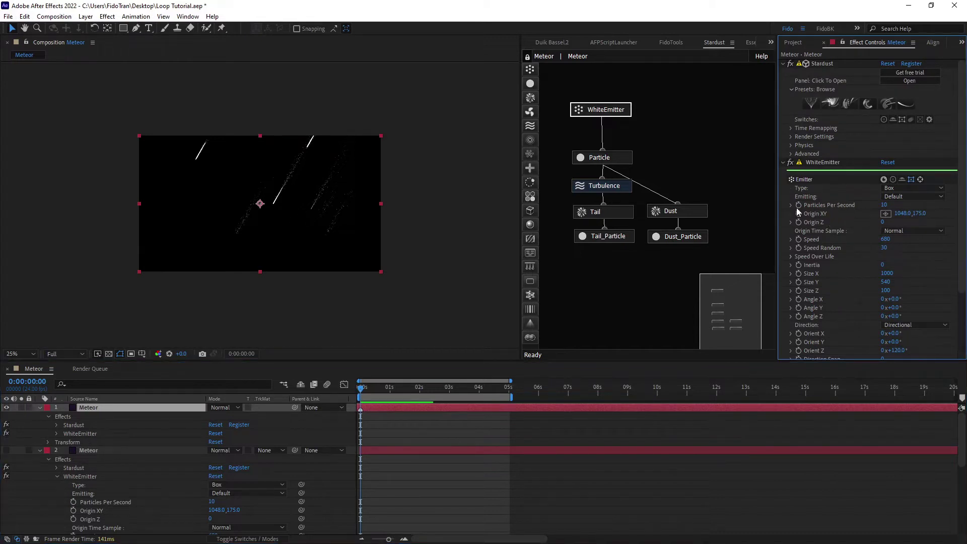
pyautogui.scroll(-2, 809, 211)
pyautogui.press('u')
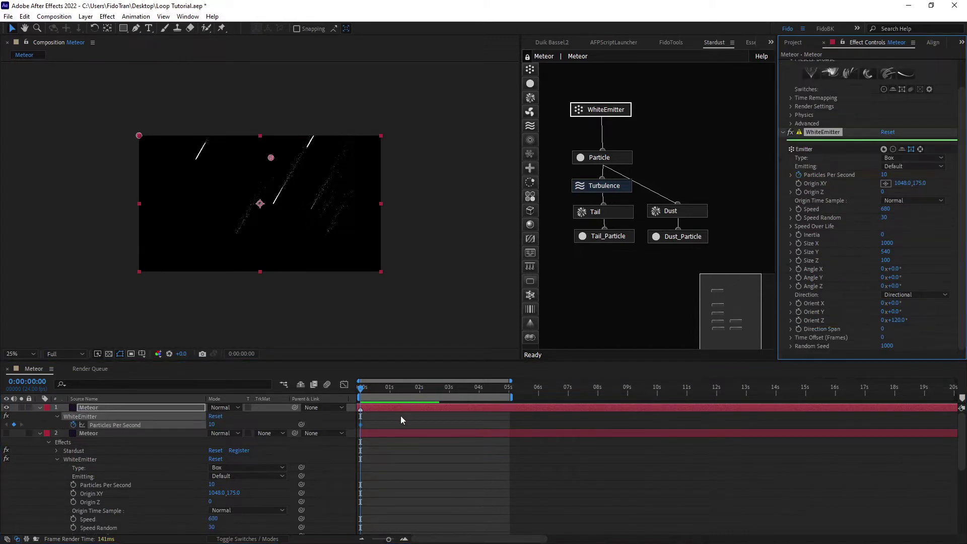
pyautogui.press('pagedown')
pyautogui.click(212, 425)
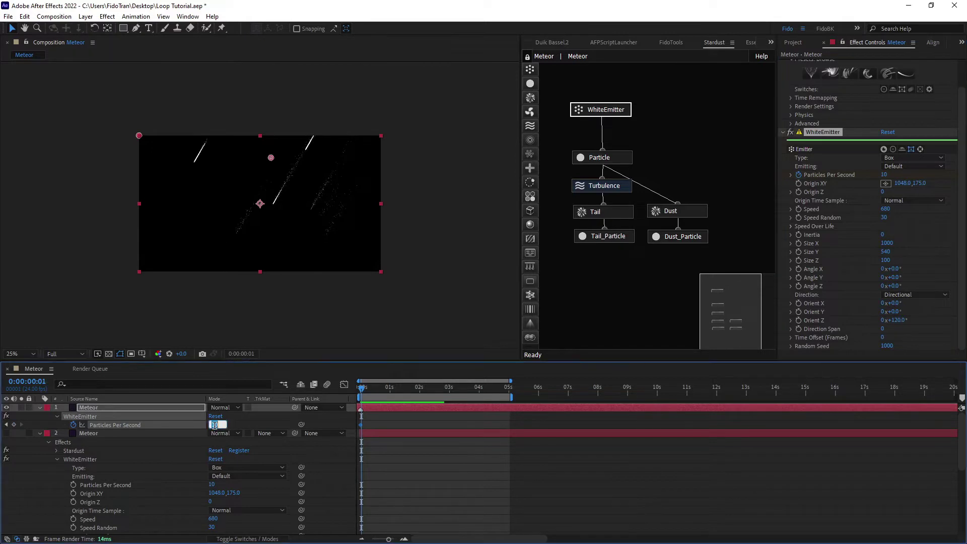
pyautogui.write('0')
pyautogui.press('Return')
# Collapse the layers, return to the first frame, and make the second Meteor layer visible again.
pyautogui.click(388, 417)
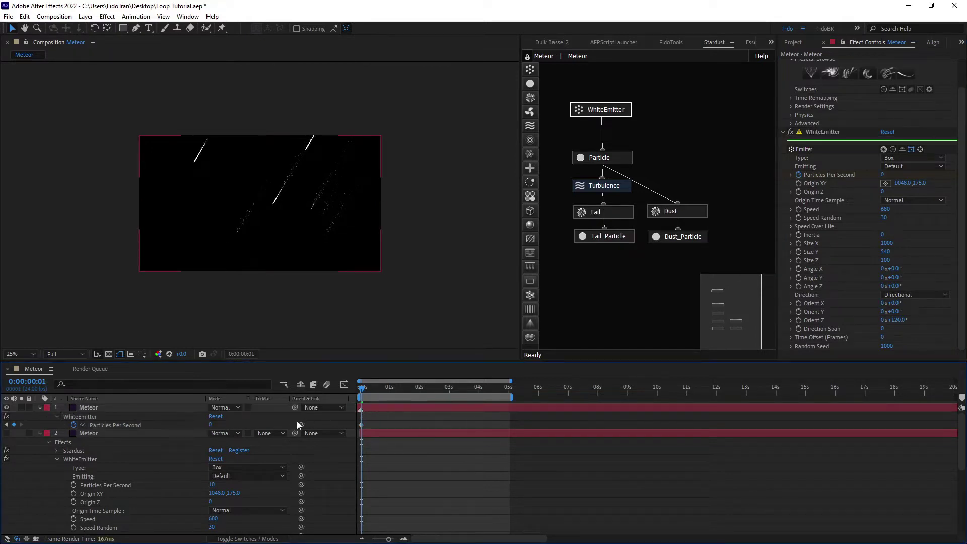
pyautogui.press('u')
pyautogui.press('pageup')
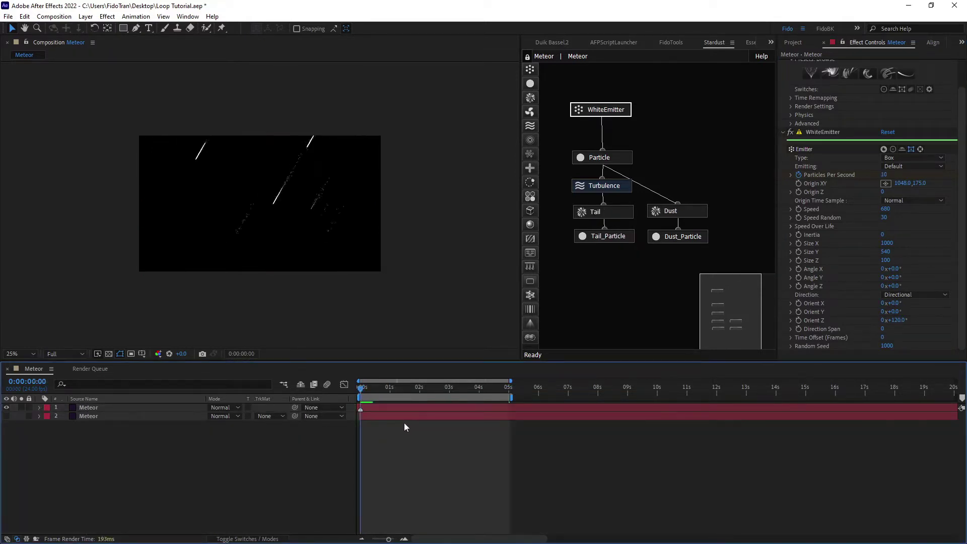
pyautogui.click(6, 417)
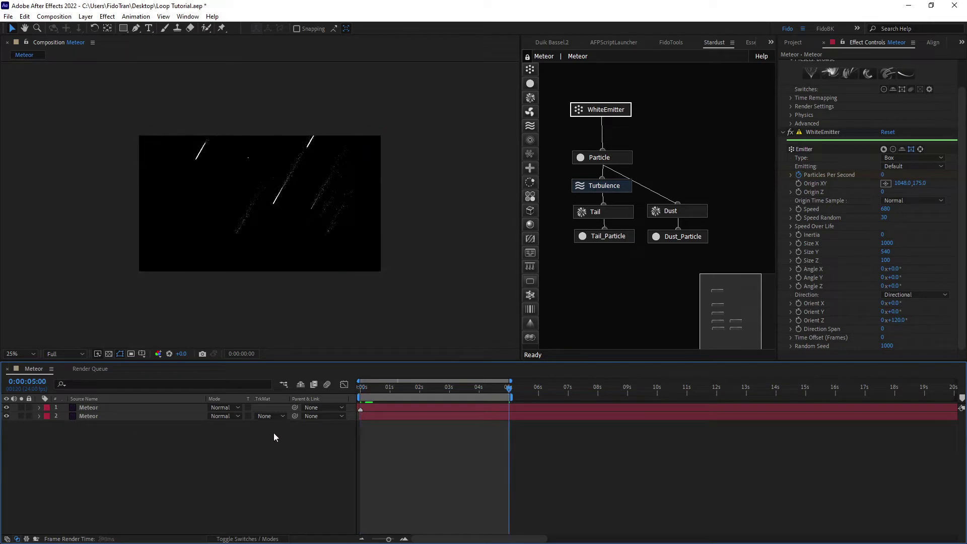
pyautogui.click(422, 389)
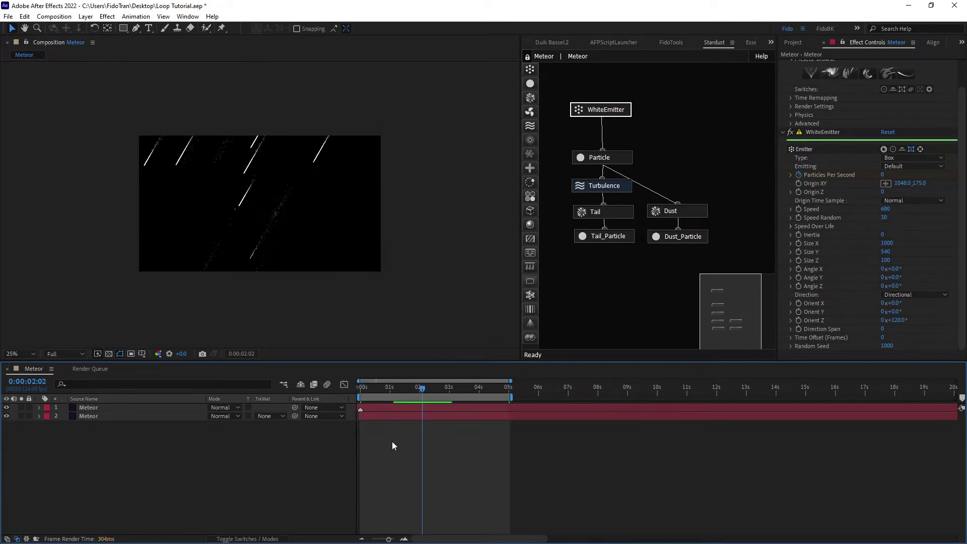
pyautogui.press('space')
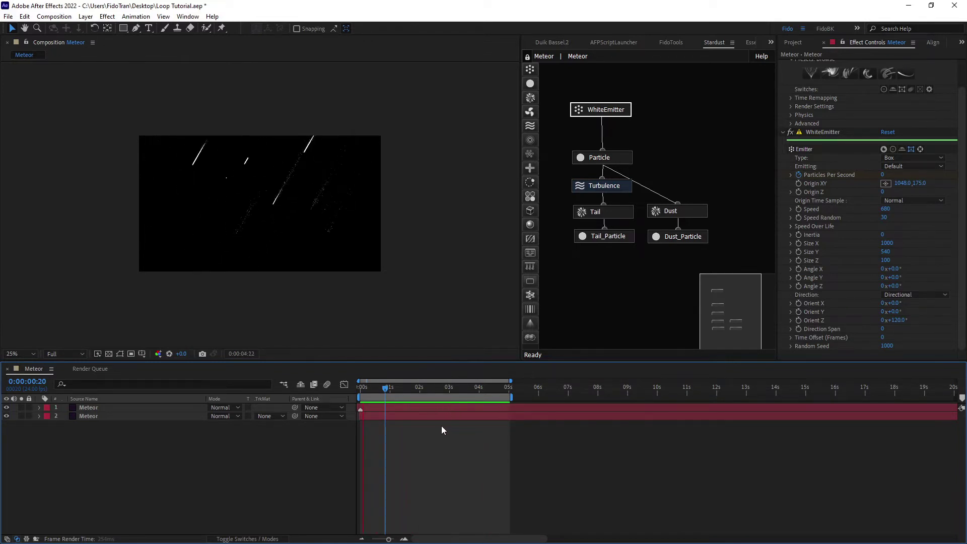
pyautogui.click(413, 416)
pyautogui.scroll(-2, 877, 253)
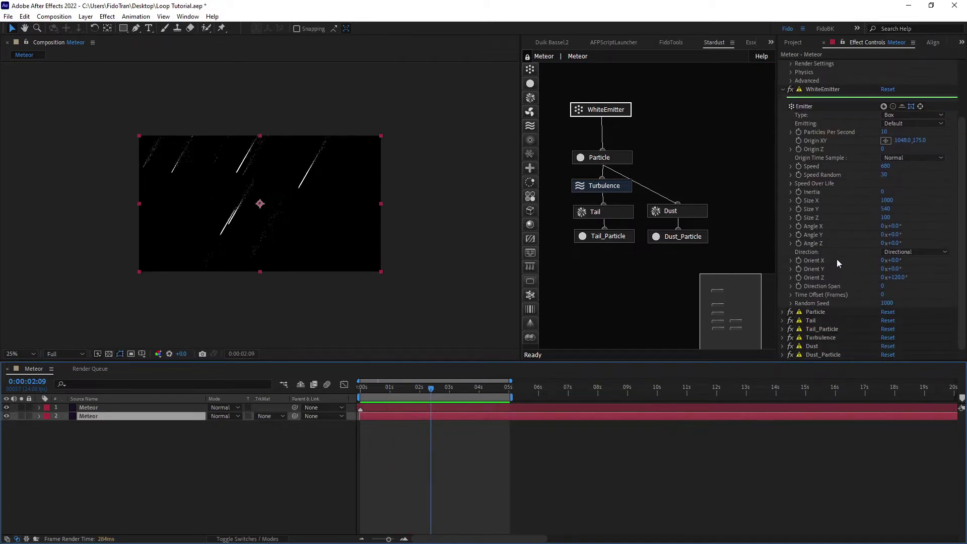
pyautogui.click(474, 409)
pyautogui.hotkey('ctrl', '`')
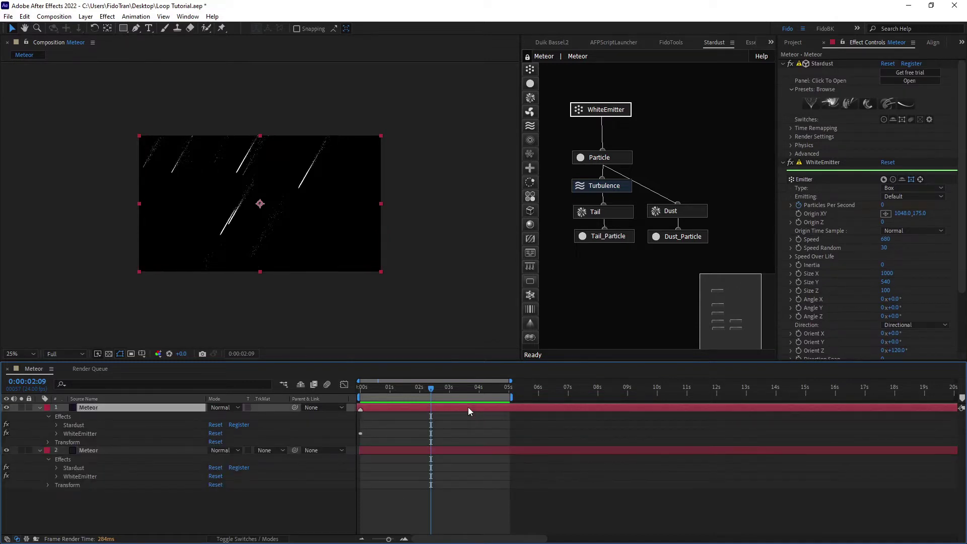
pyautogui.click(460, 449)
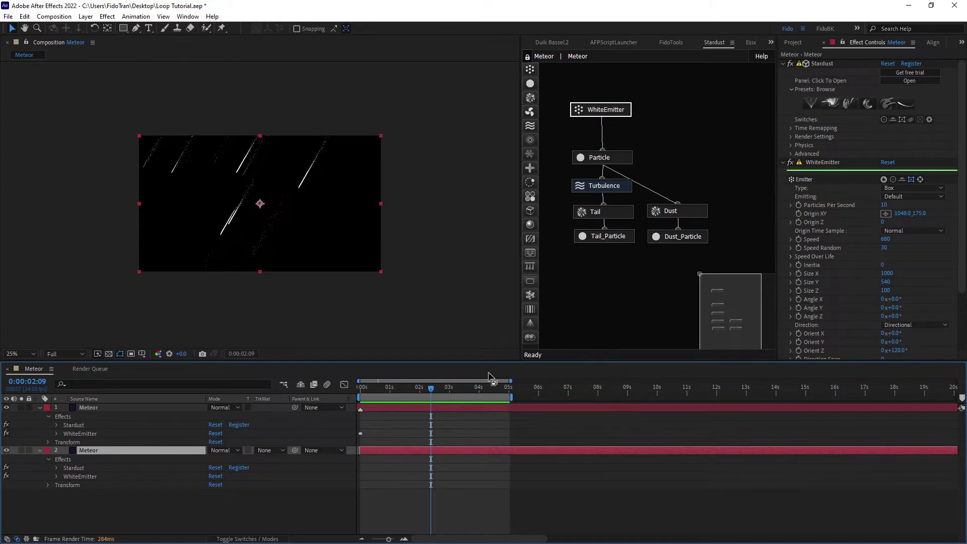
pyautogui.click(452, 407)
# Delete the unkeyframed Meteor layer and return the playhead to the first frame.
pyautogui.click(467, 449)
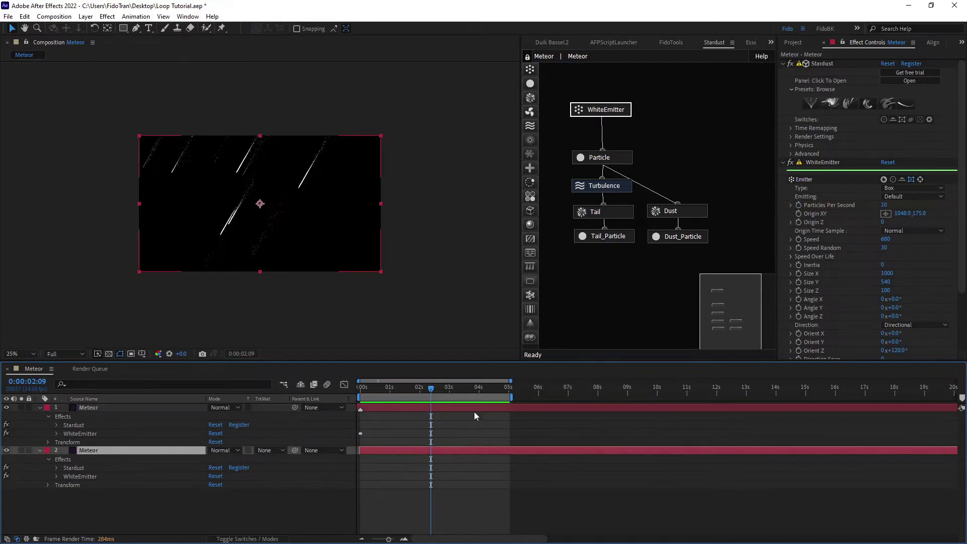
pyautogui.click(491, 410)
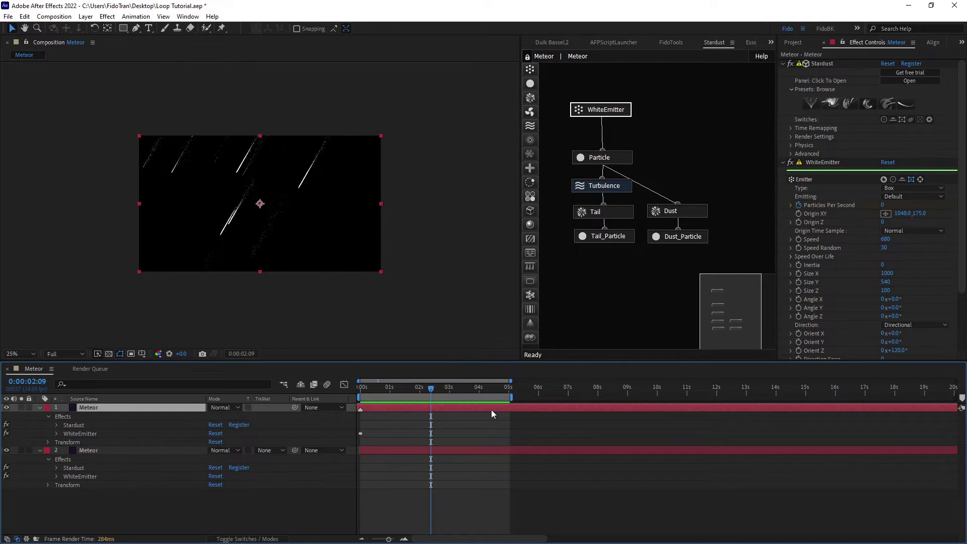
pyautogui.click(519, 406)
pyautogui.press('Delete')
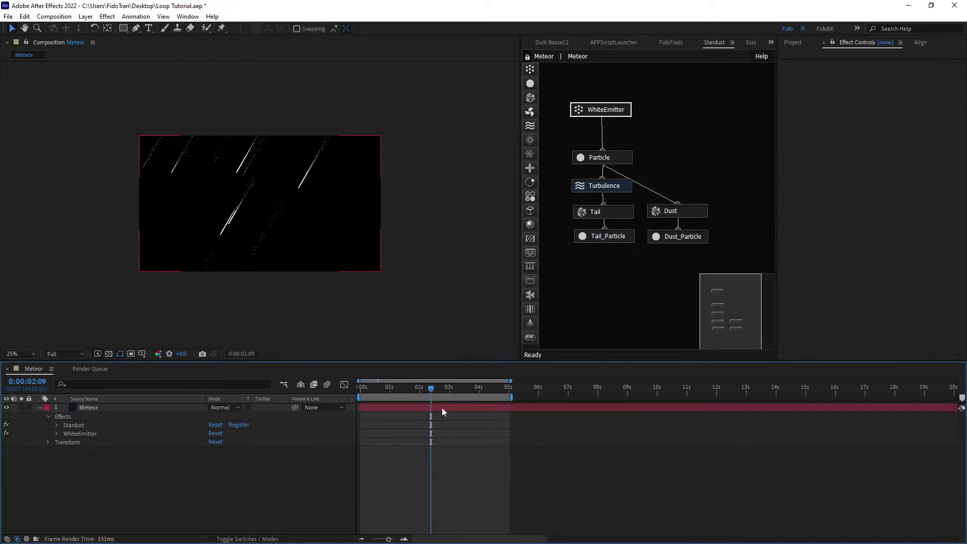
pyautogui.moveTo(395, 391); pyautogui.dragTo(331, 392)
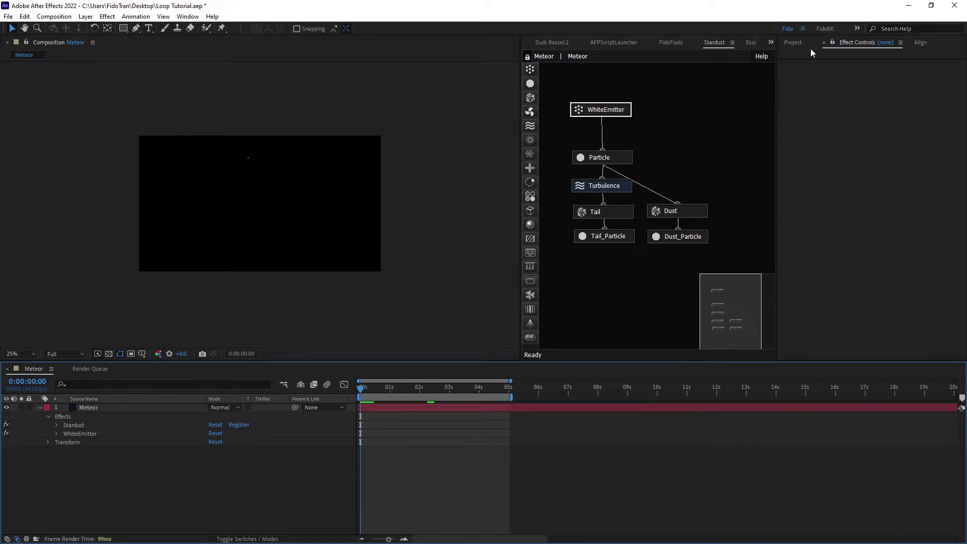
# Nest the Meteor comp in a new composition named 'Meteor Loop' and select its Meteor layer.
pyautogui.click(792, 42)
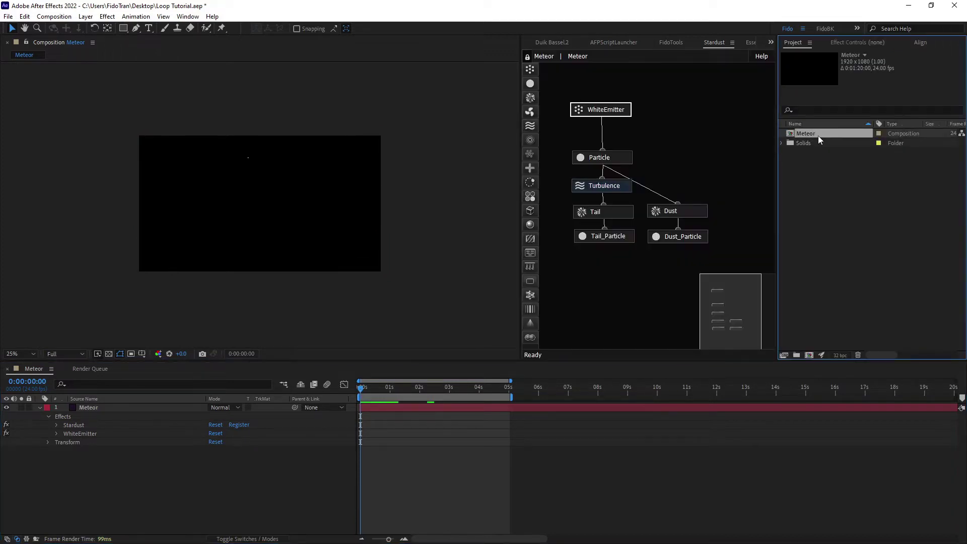
pyautogui.moveTo(815, 135); pyautogui.dragTo(811, 354)
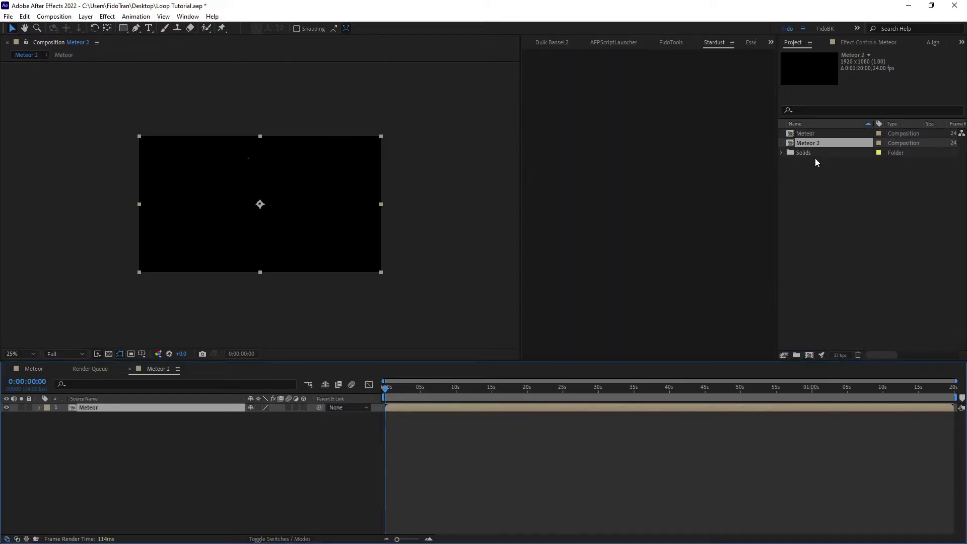
pyautogui.click(822, 143)
pyautogui.press('Return')
pyautogui.write('Meteor')
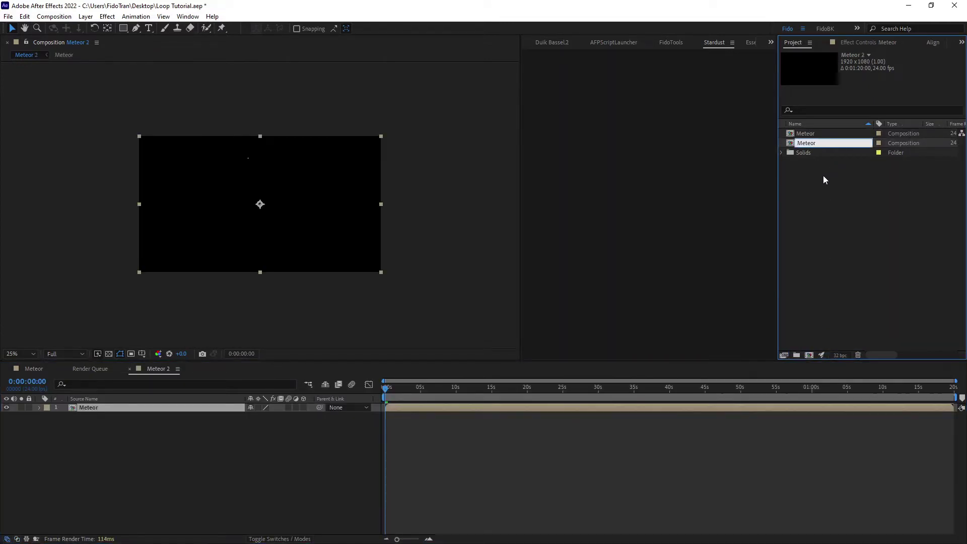
pyautogui.write(' Loop')
pyautogui.press('Return')
pyautogui.click(229, 442)
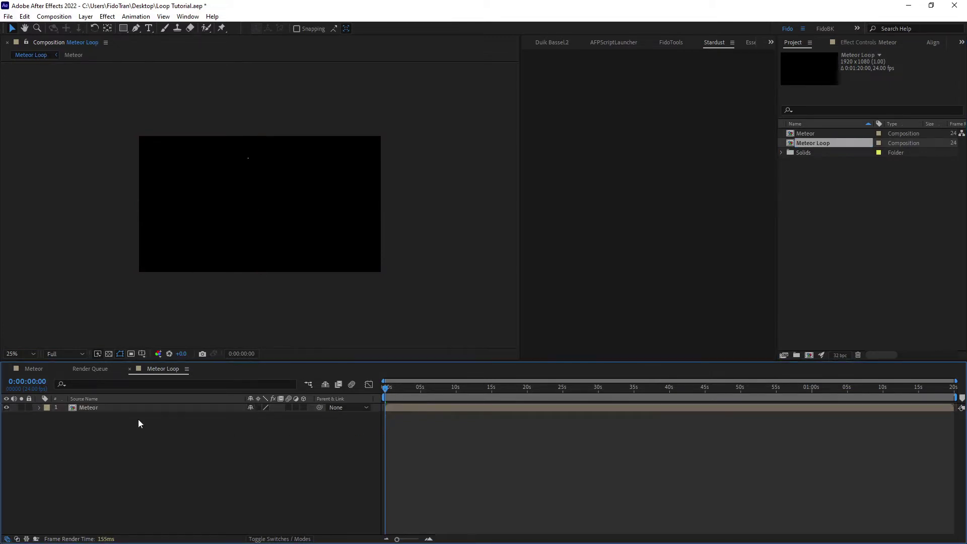
pyautogui.click(116, 408)
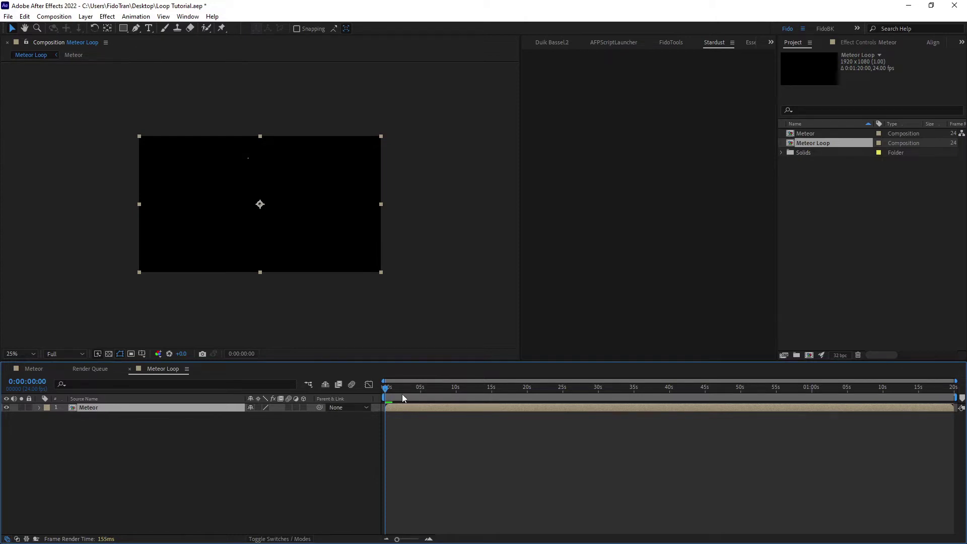
# End the Meteor Loop work area at 0:00:06:00 and open the nested Meteor comp there.
pyautogui.click(33, 369)
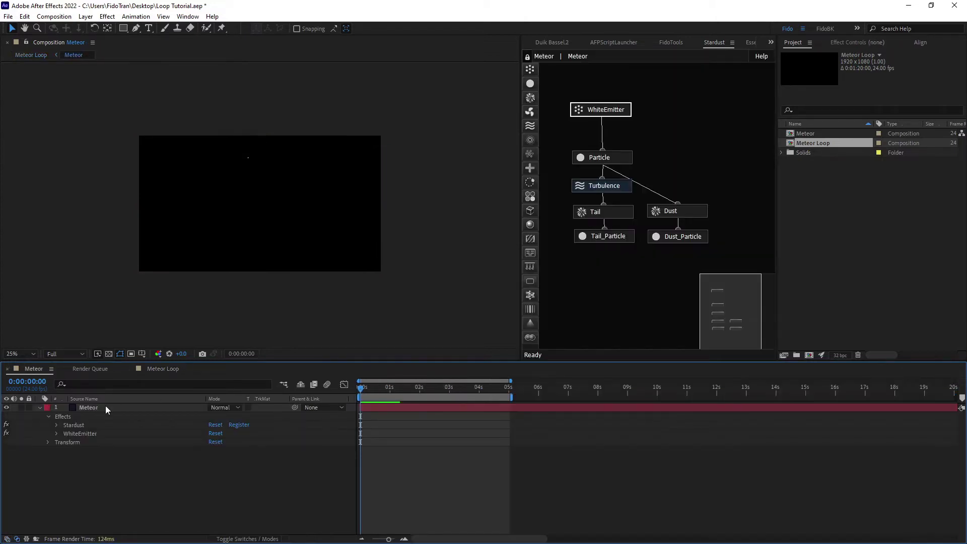
pyautogui.hotkey('shift', 'Escape')
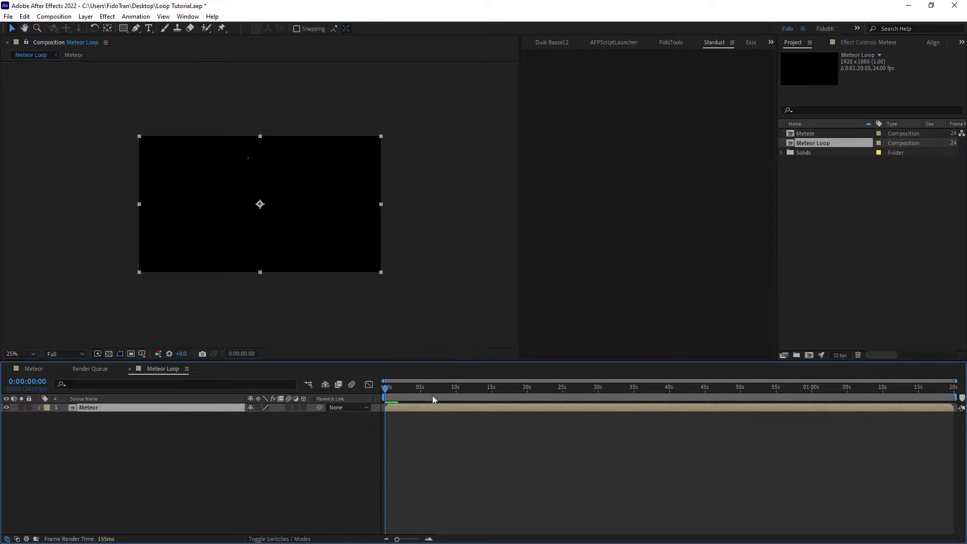
pyautogui.click(510, 531)
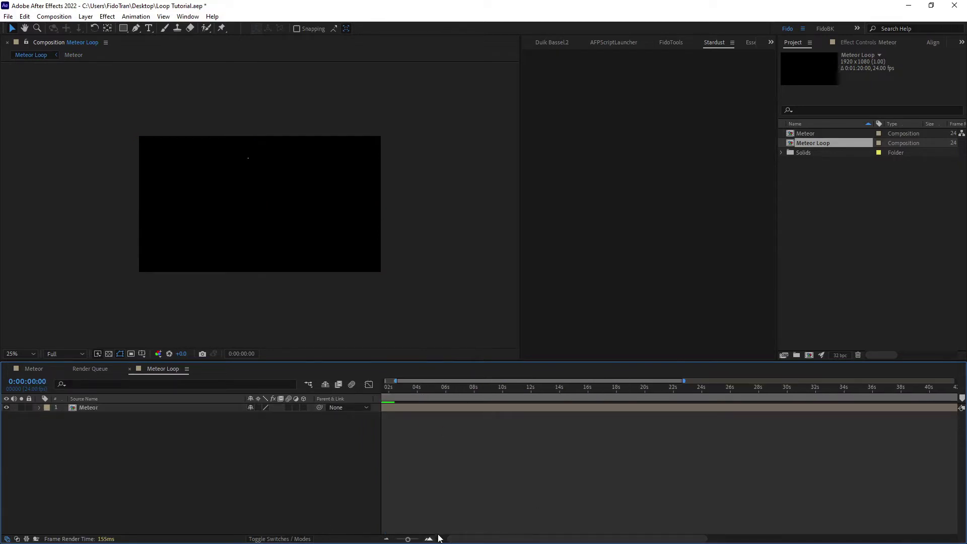
pyautogui.click(430, 539)
pyautogui.click(469, 389)
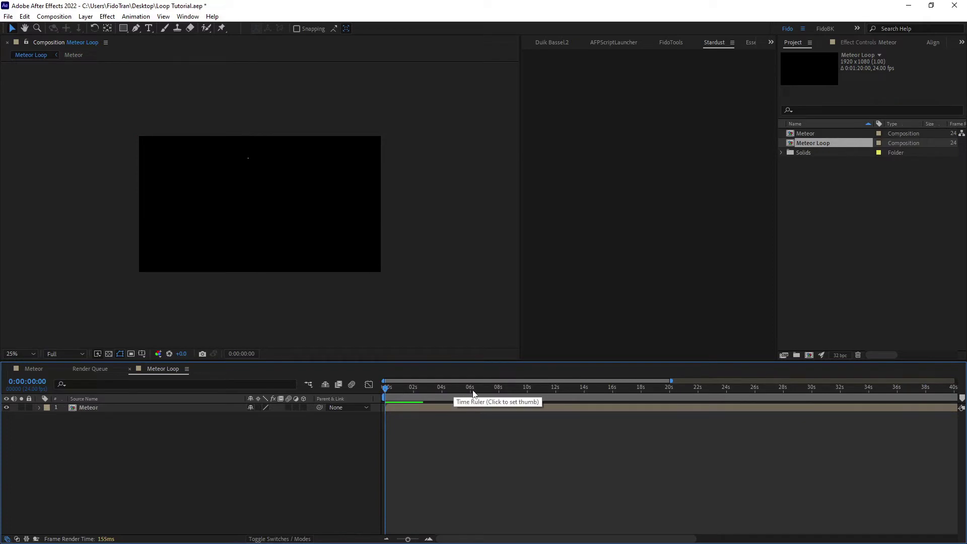
pyautogui.press('pagedown')
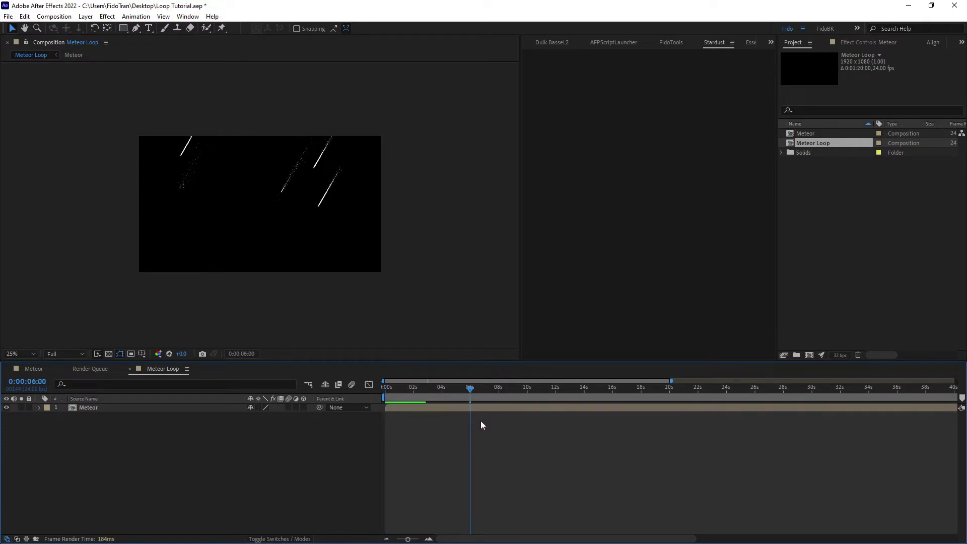
pyautogui.press('n')
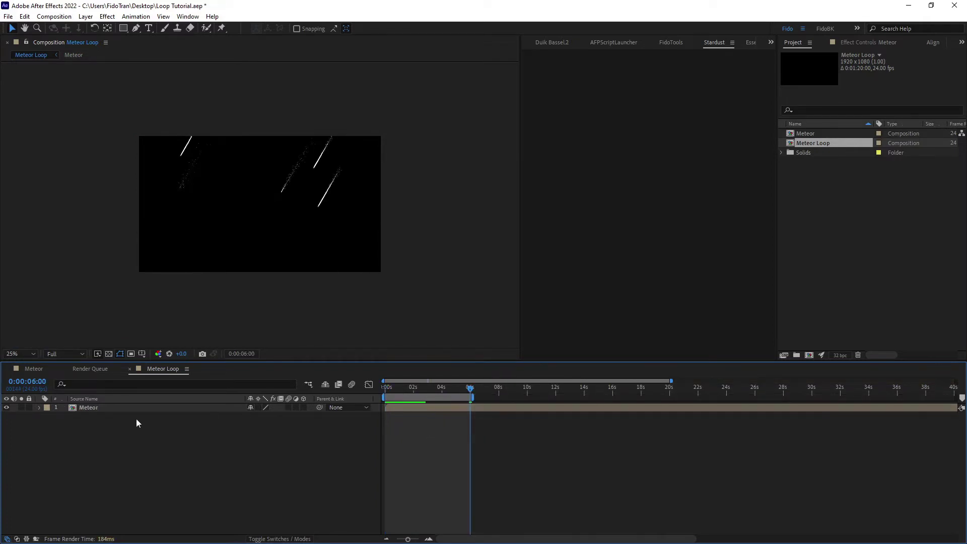
pyautogui.doubleClick(101, 407)
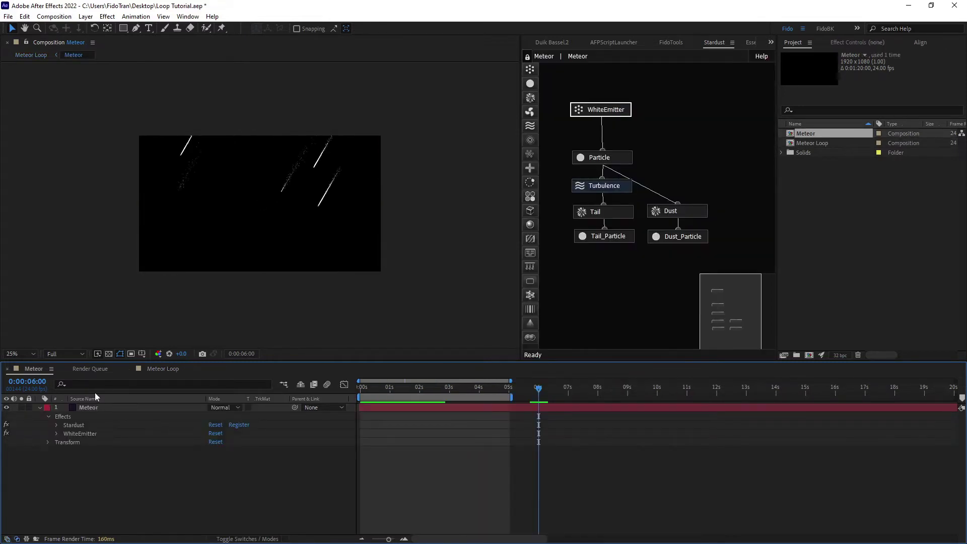
# Add a WhiteEmitter Particles Per Second keyframe of 0 at 6:01 in the Meteor comp.
pyautogui.click(548, 407)
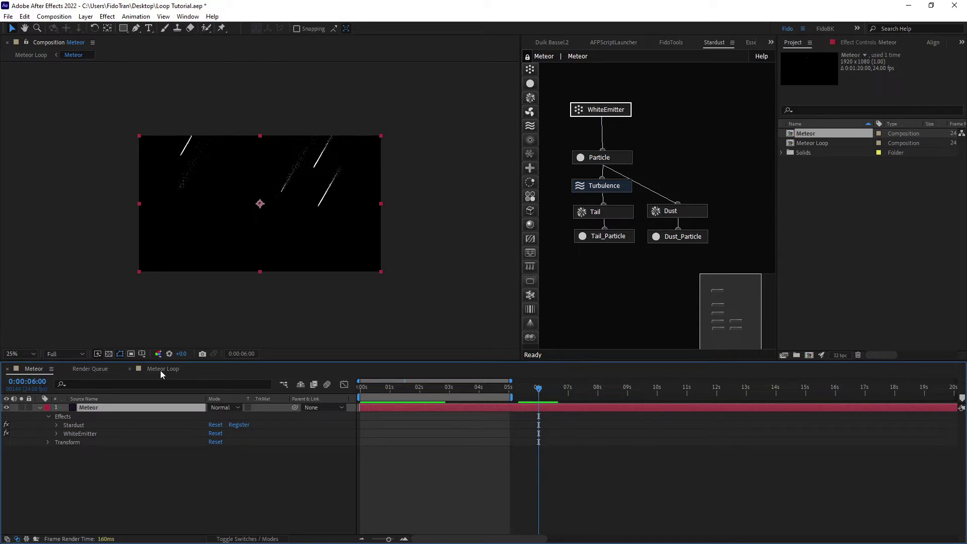
pyautogui.click(857, 42)
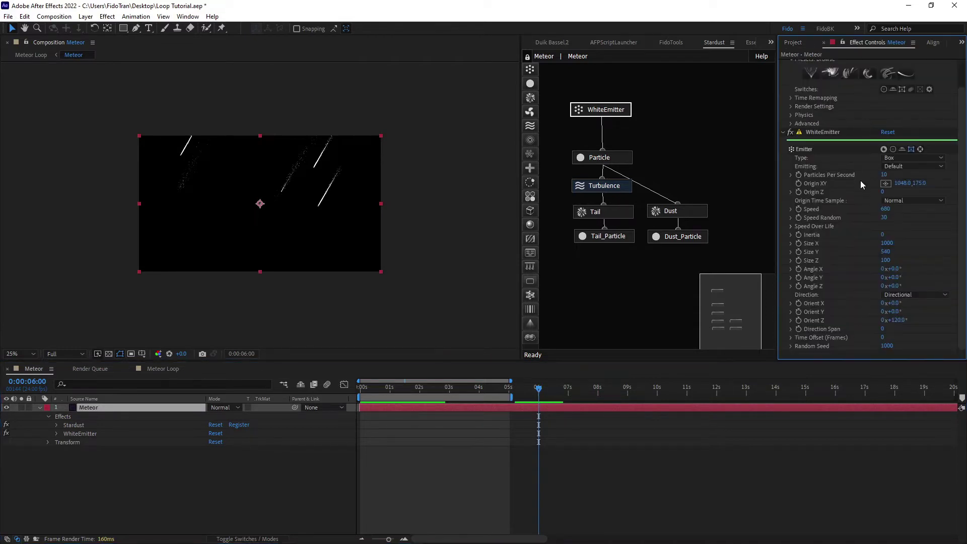
pyautogui.click(846, 133)
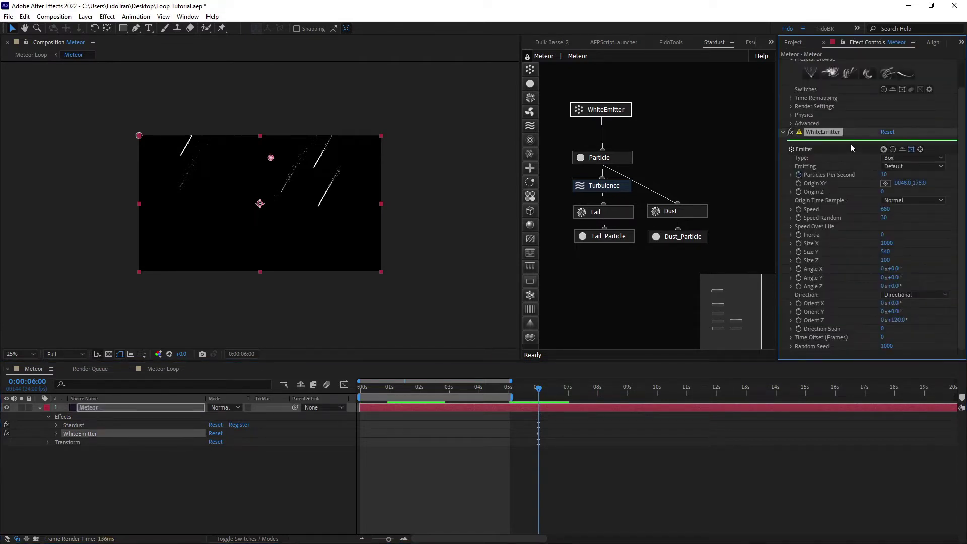
pyautogui.press('u')
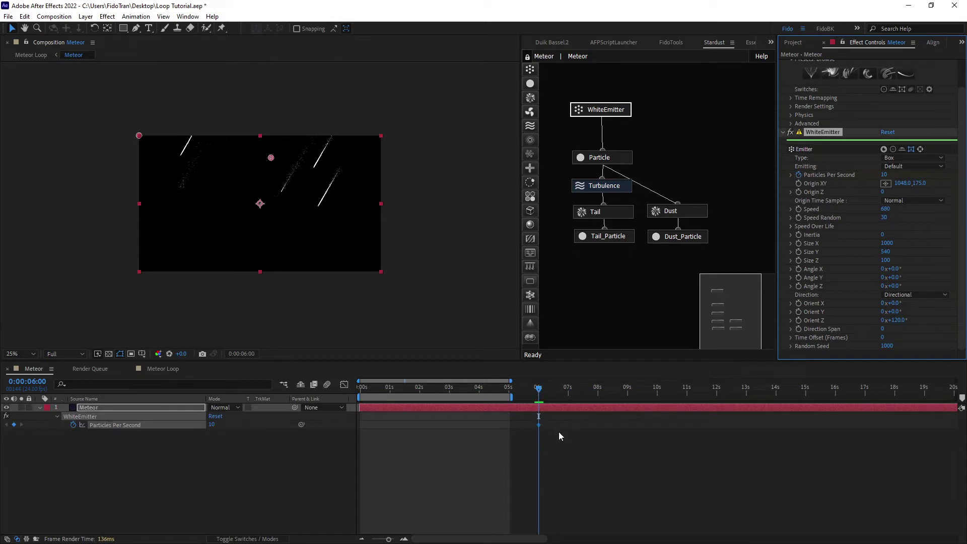
pyautogui.click(162, 370)
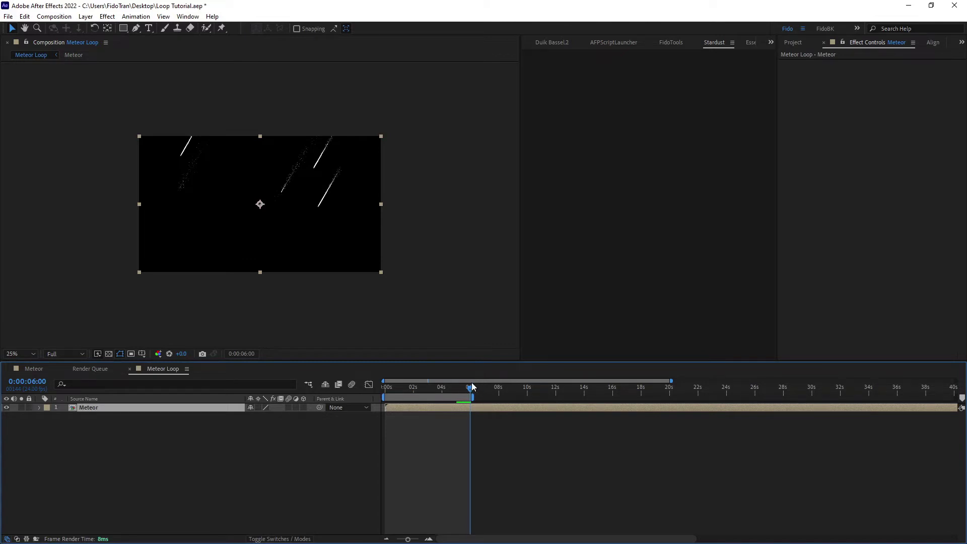
pyautogui.click(34, 369)
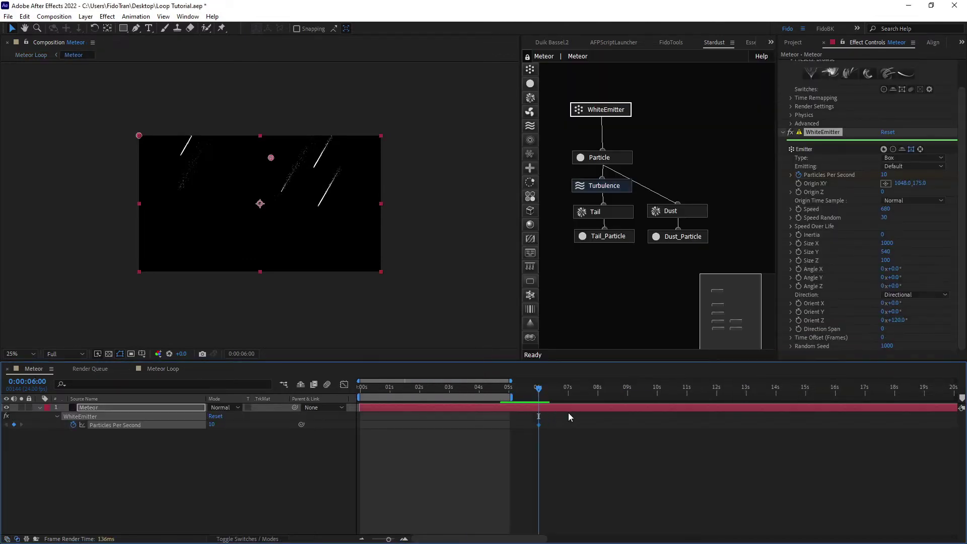
pyautogui.press('pagedown')
pyautogui.click(885, 175)
pyautogui.write('0')
pyautogui.click(610, 451)
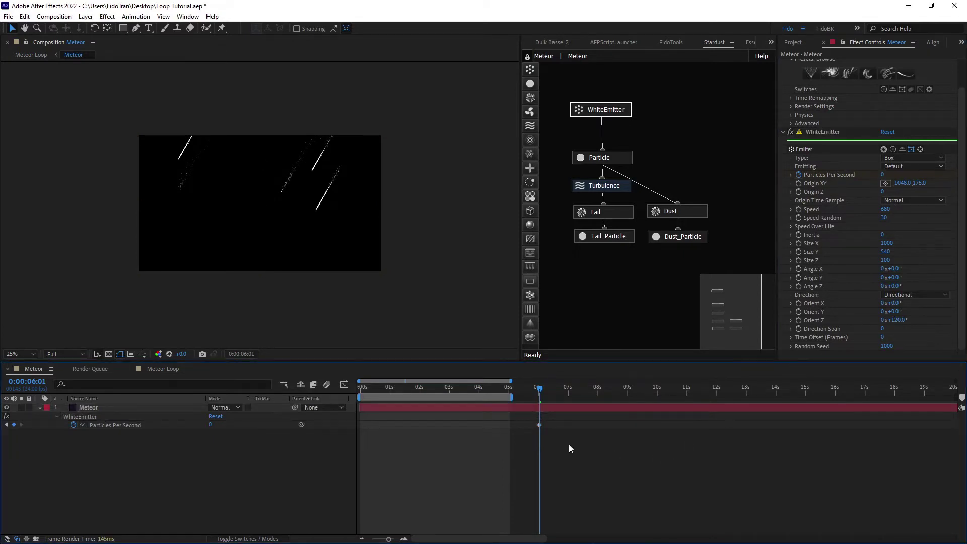
pyautogui.click(166, 372)
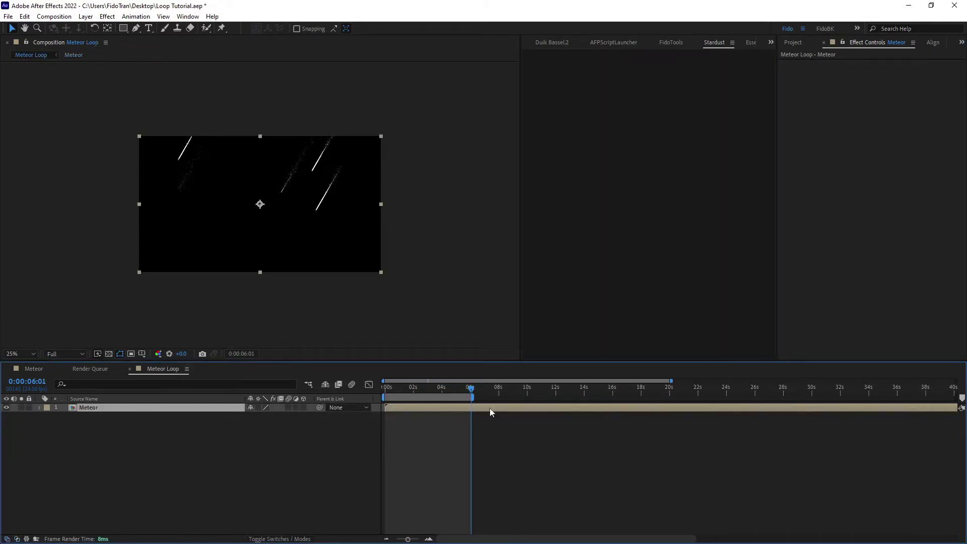
# Duplicate the nested Meteor layer, move the top copy about 6 seconds earlier, and preview.
pyautogui.hotkey('ctrl', 'd')
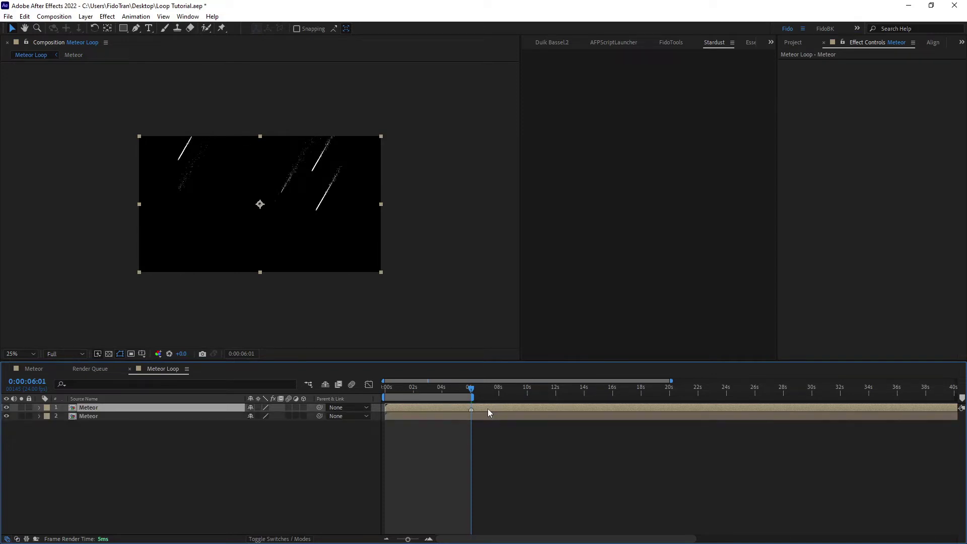
pyautogui.moveTo(488, 409)
pyautogui.mouseDown()
pyautogui.moveTo(404, 411)
pyautogui.moveTo(349, 389)
pyautogui.mouseUp()
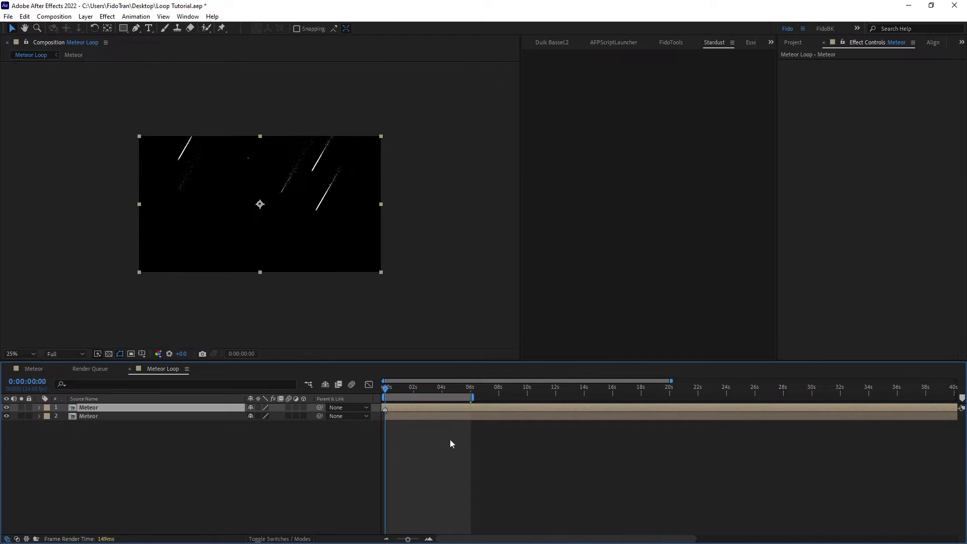
pyautogui.press('space')
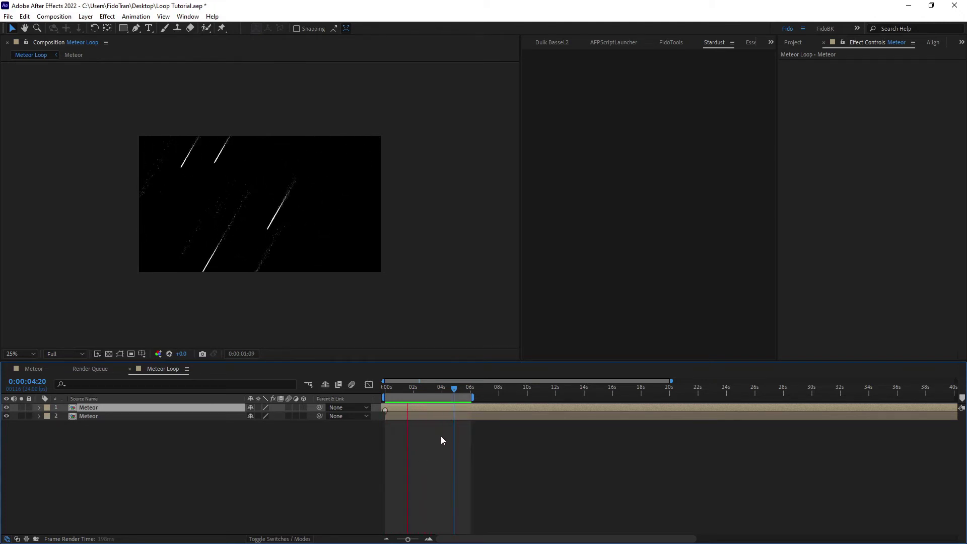
# Solo the top Meteor copy and scrub around the loop's start to inspect its meteors.
pyautogui.doubleClick(459, 407)
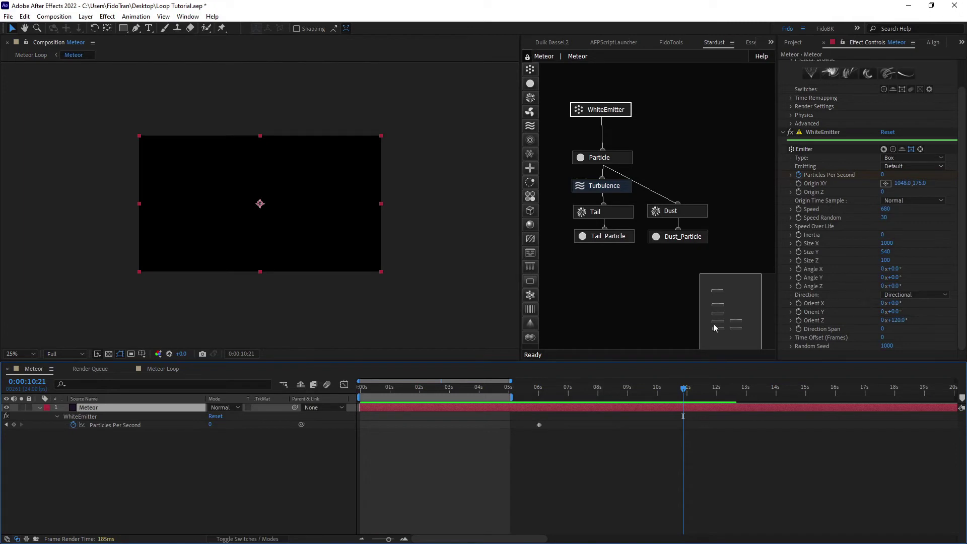
pyautogui.click(166, 368)
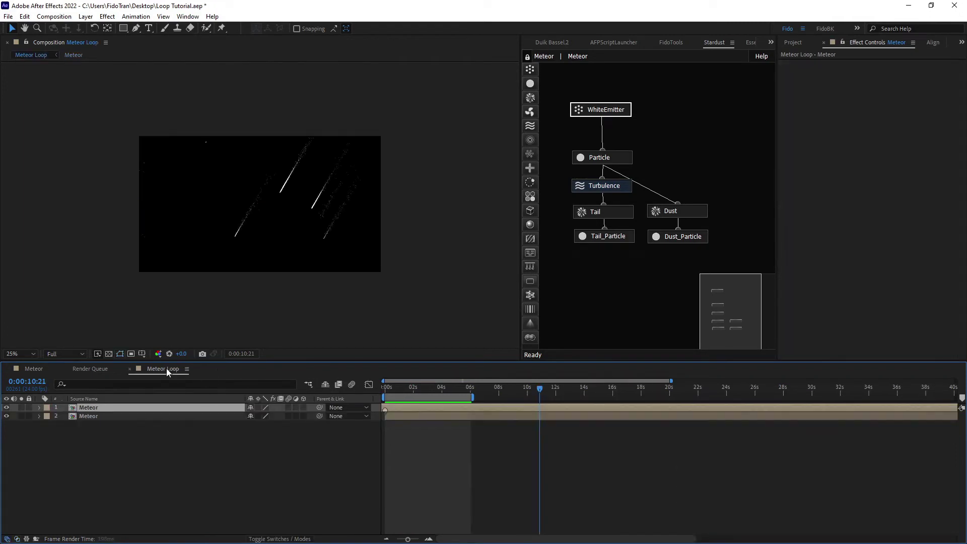
pyautogui.click(427, 391)
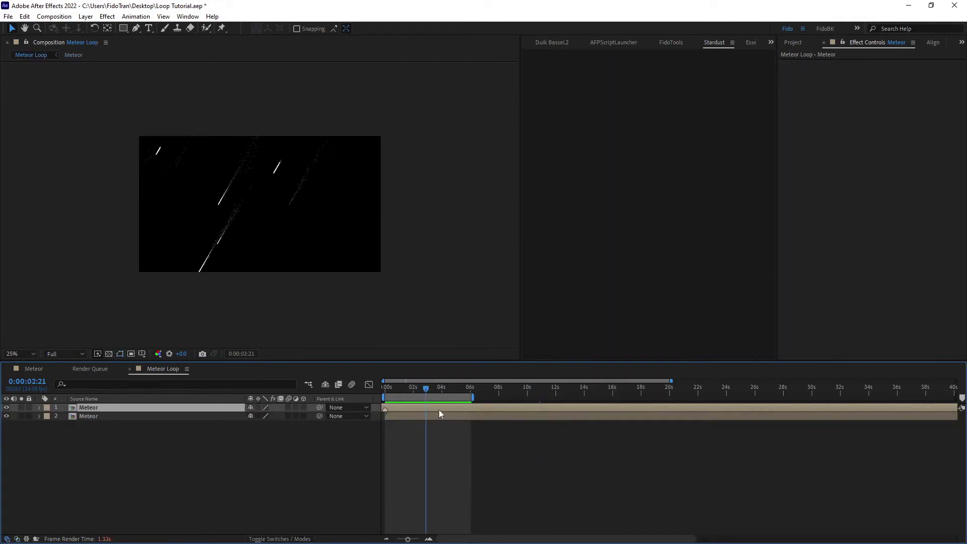
pyautogui.moveTo(410, 385); pyautogui.dragTo(439, 394)
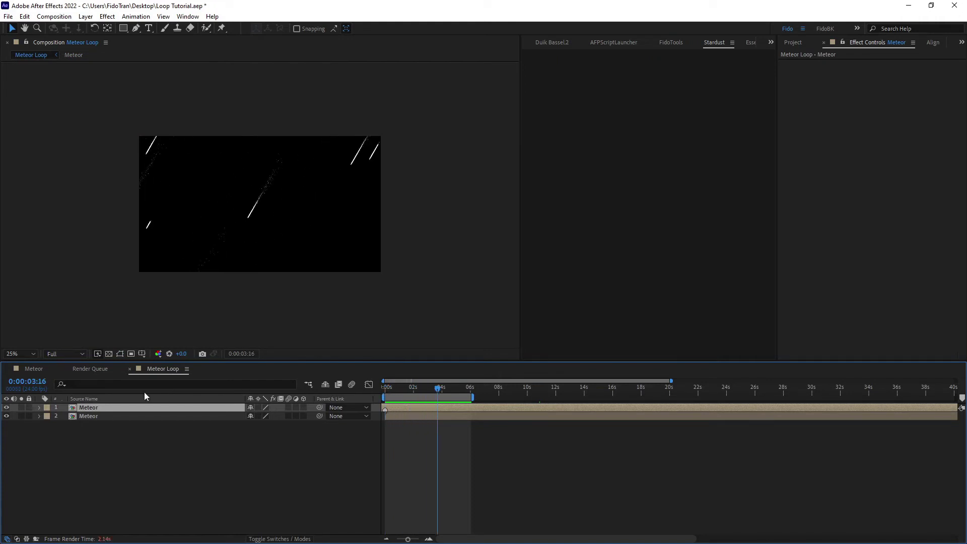
pyautogui.click(21, 407)
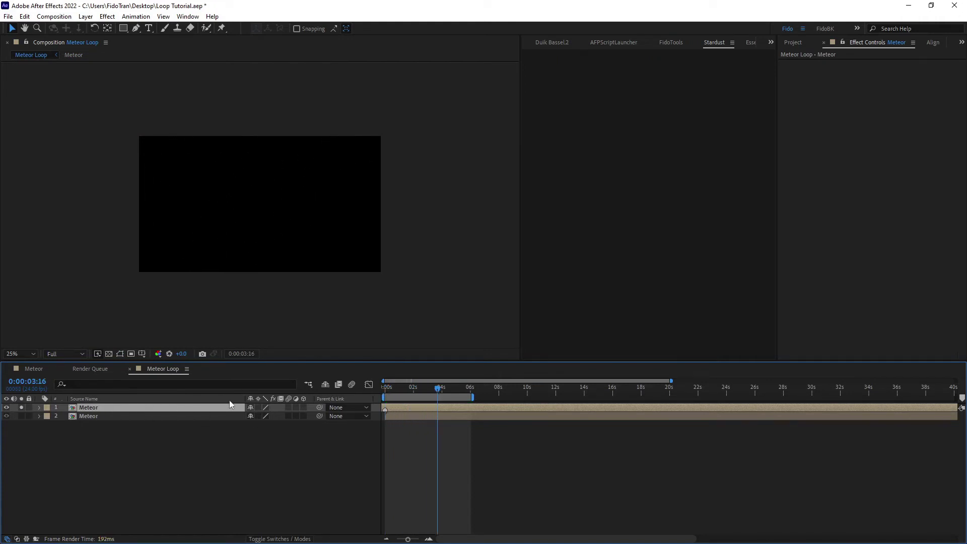
pyautogui.click(395, 392)
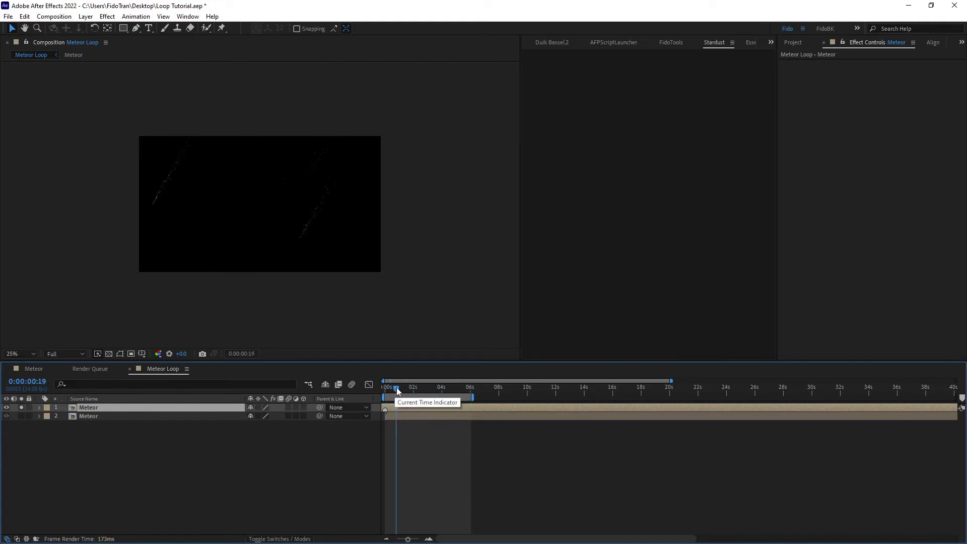
pyautogui.click(398, 389)
pyautogui.moveTo(400, 389)
pyautogui.mouseDown()
pyautogui.moveTo(462, 396)
pyautogui.moveTo(393, 389)
pyautogui.mouseUp()
pyautogui.click(412, 391)
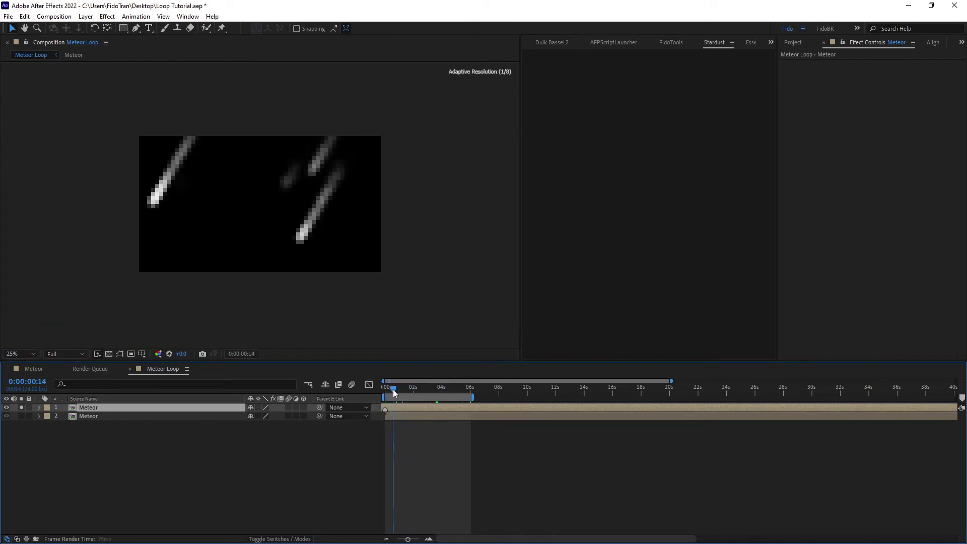
pyautogui.hotkey('ctrl', 'shift', 'a')
# Replace the old keyframe with Particles Per Second keyframes of 10 at 2:00 and 0 at 2:01.
pyautogui.doubleClick(97, 407)
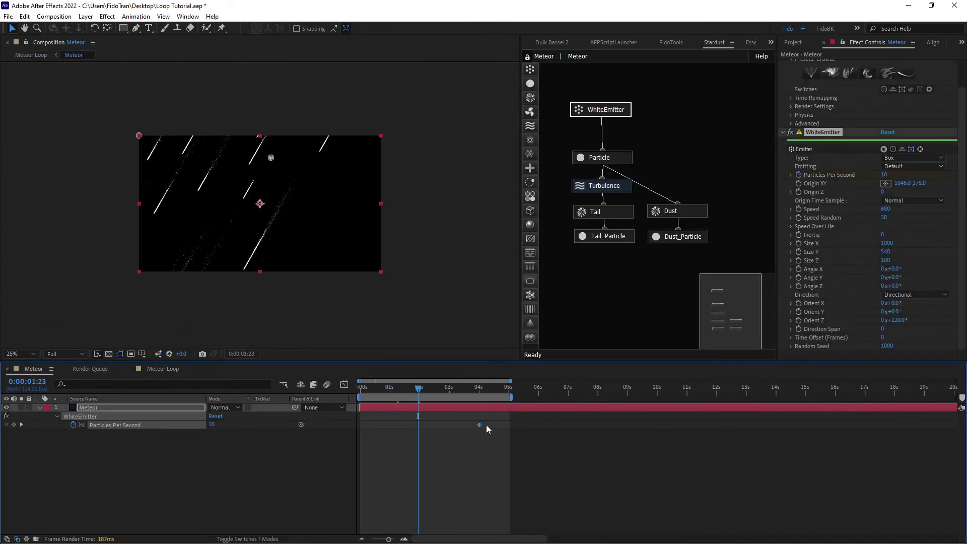
pyautogui.press('Delete')
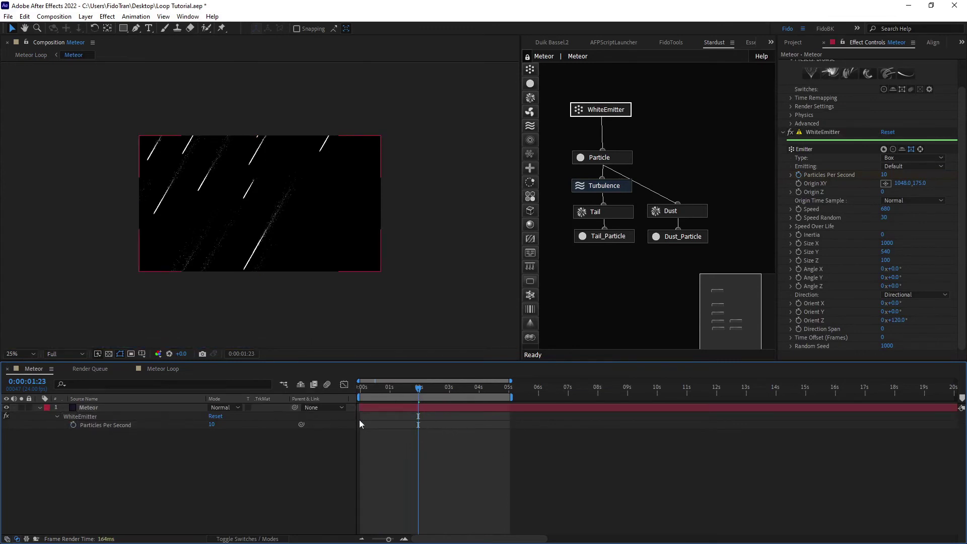
pyautogui.press('pagedown')
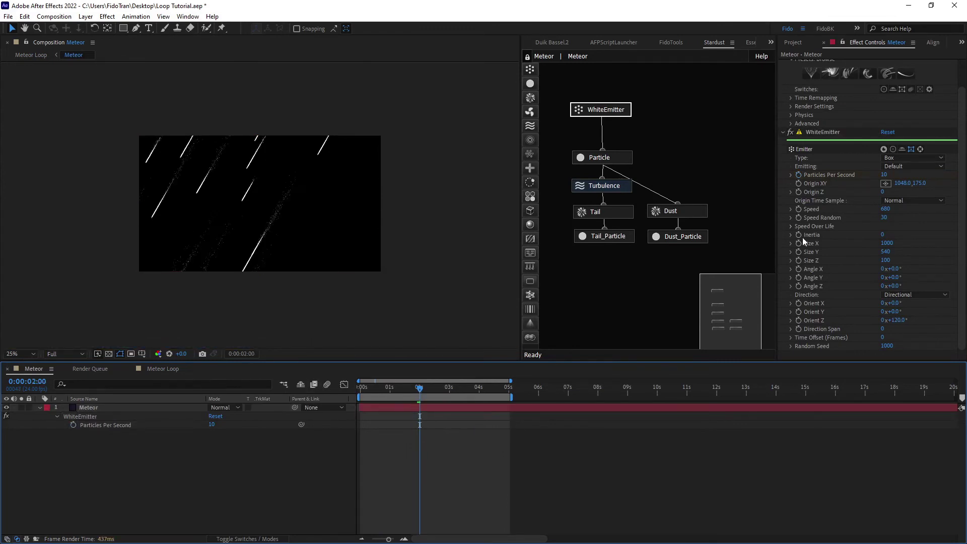
pyautogui.click(798, 175)
pyautogui.press('pagedown')
pyautogui.click(884, 174)
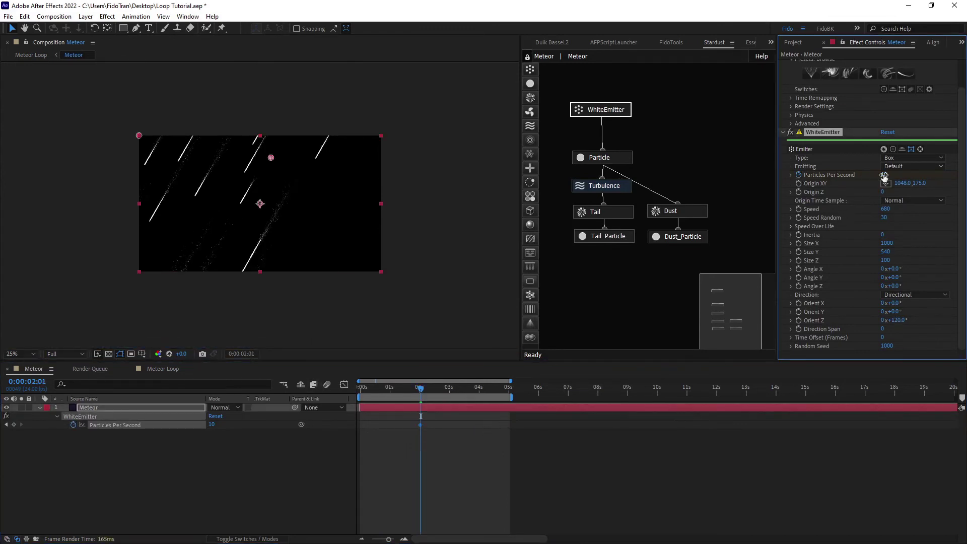
pyautogui.write('0')
pyautogui.press('Return')
pyautogui.click(599, 446)
pyautogui.click(177, 371)
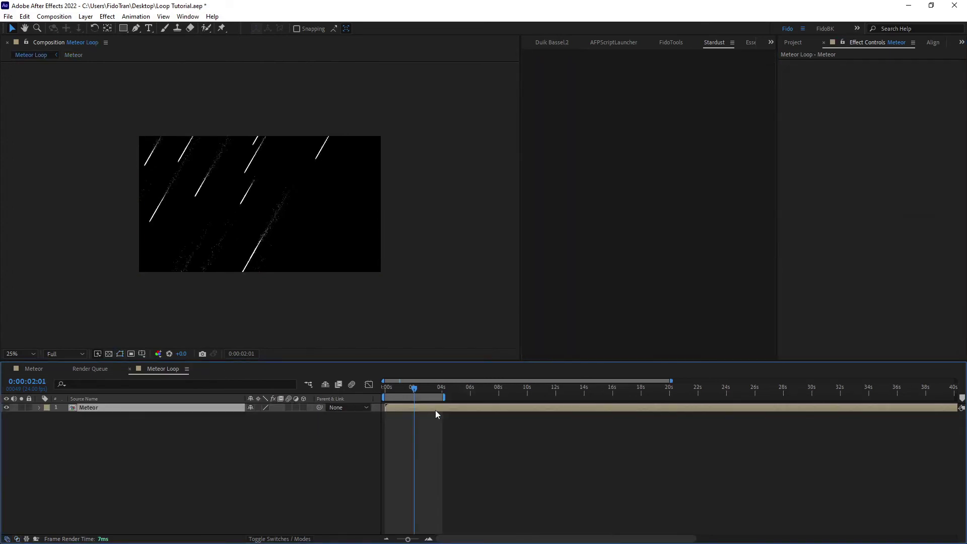
# Duplicate the Meteor layer and slide the top copy earlier in time.
pyautogui.hotkey('ctrl', 'd')
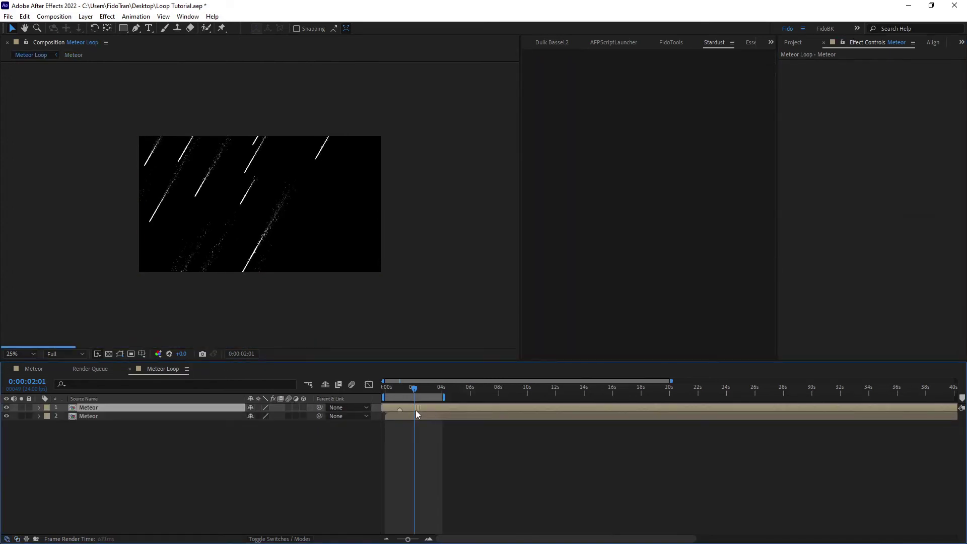
pyautogui.moveTo(415, 410); pyautogui.dragTo(402, 410)
pyautogui.press('Home')
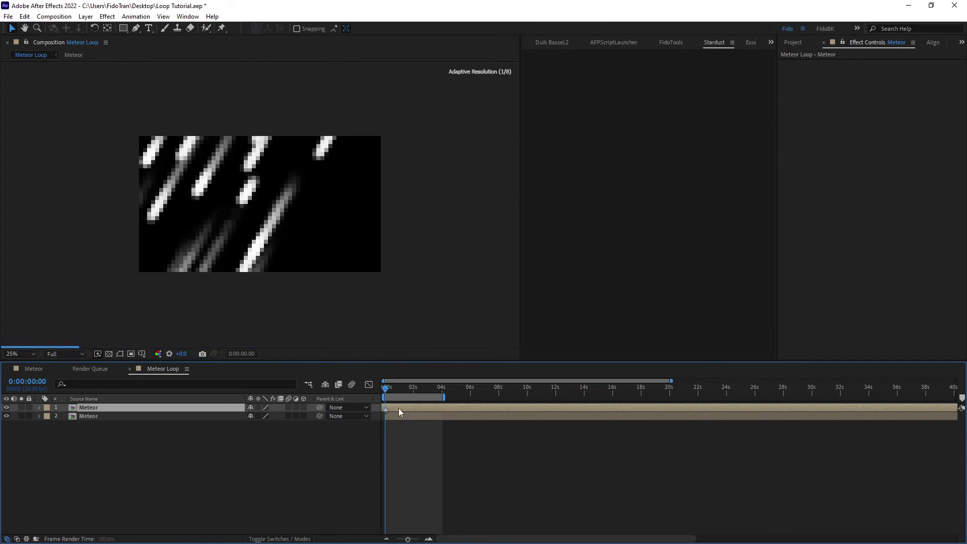
# End the work area at 2 seconds and solo the top Meteor layer.
pyautogui.press('=')
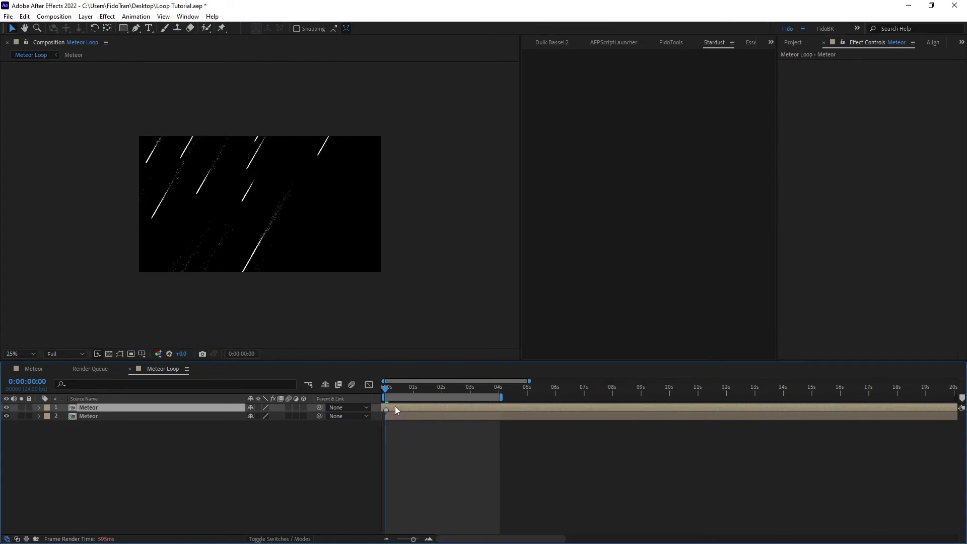
pyautogui.click(443, 391)
pyautogui.press('n')
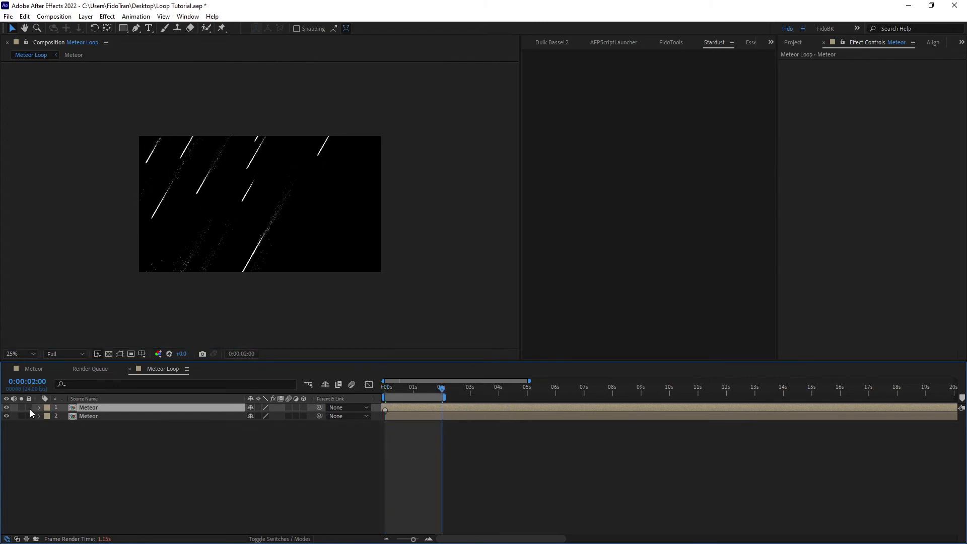
pyautogui.click(22, 408)
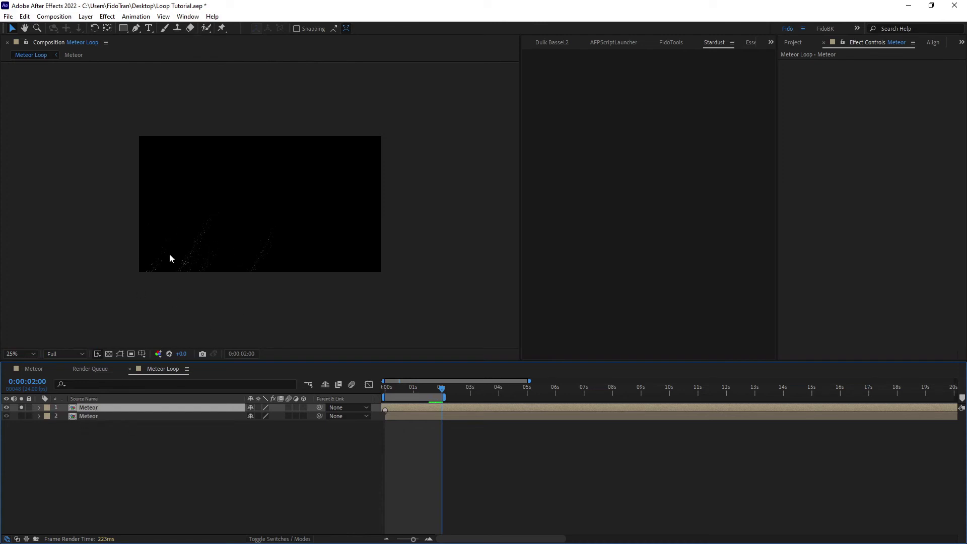
# In the Meteor precomp, scrub past the 2-second mark to see where emission stops.
pyautogui.doubleClick(94, 407)
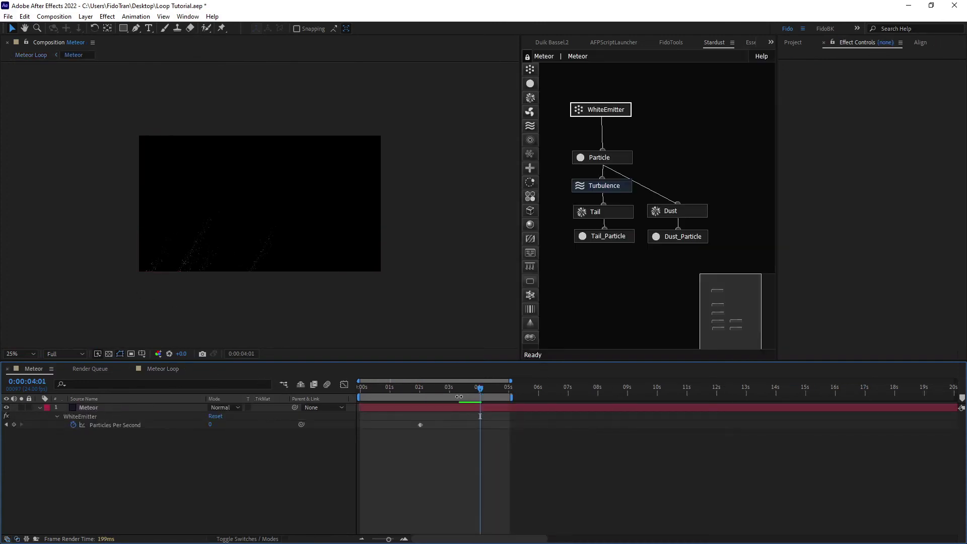
pyautogui.click(423, 389)
pyautogui.moveTo(424, 389)
pyautogui.mouseDown()
pyautogui.moveTo(249, 158)
pyautogui.moveTo(439, 394)
pyautogui.moveTo(472, 389)
pyautogui.mouseUp()
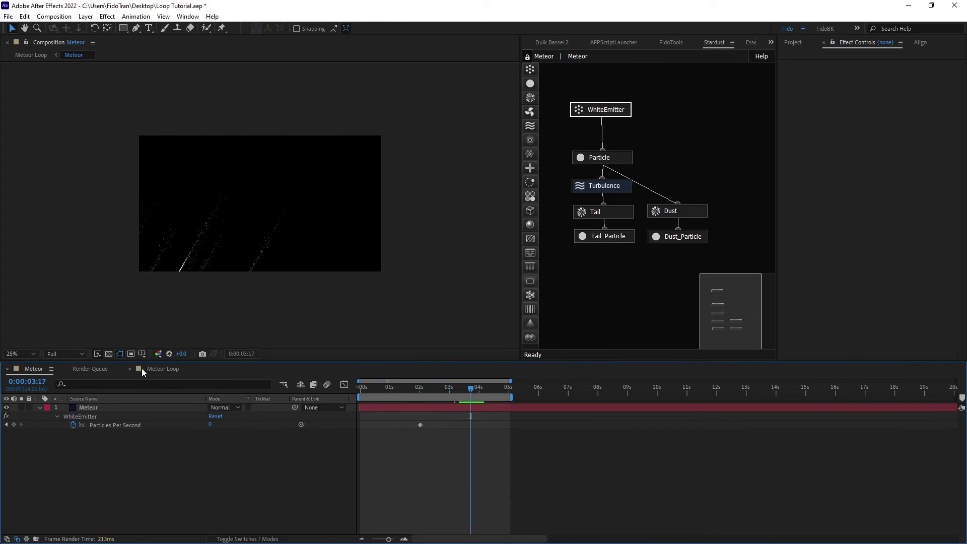
# Back in Meteor Loop, scrub between 1:13 and 2:00 and preview the loop point.
pyautogui.click(161, 370)
pyautogui.moveTo(410, 384); pyautogui.dragTo(442, 388)
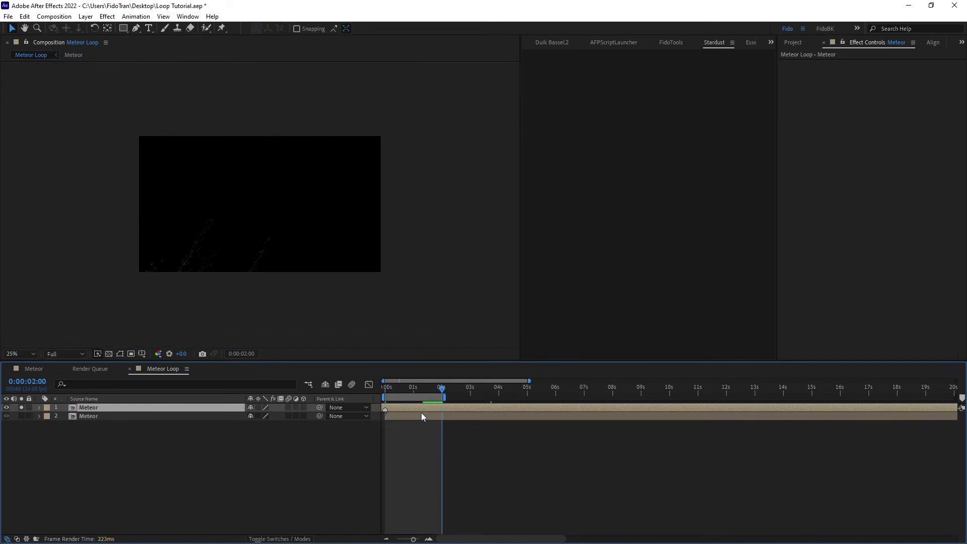
pyautogui.click(430, 388)
pyautogui.press('space')
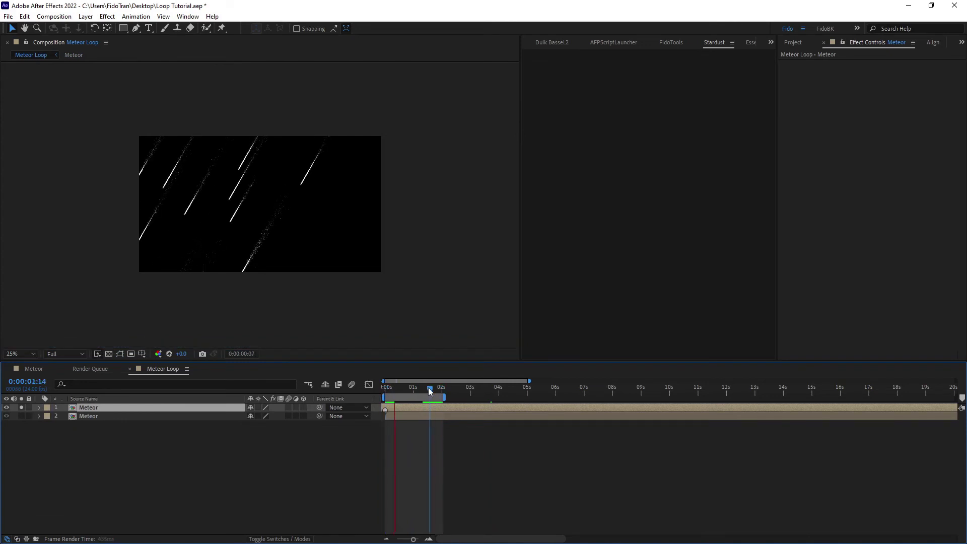
pyautogui.press('space')
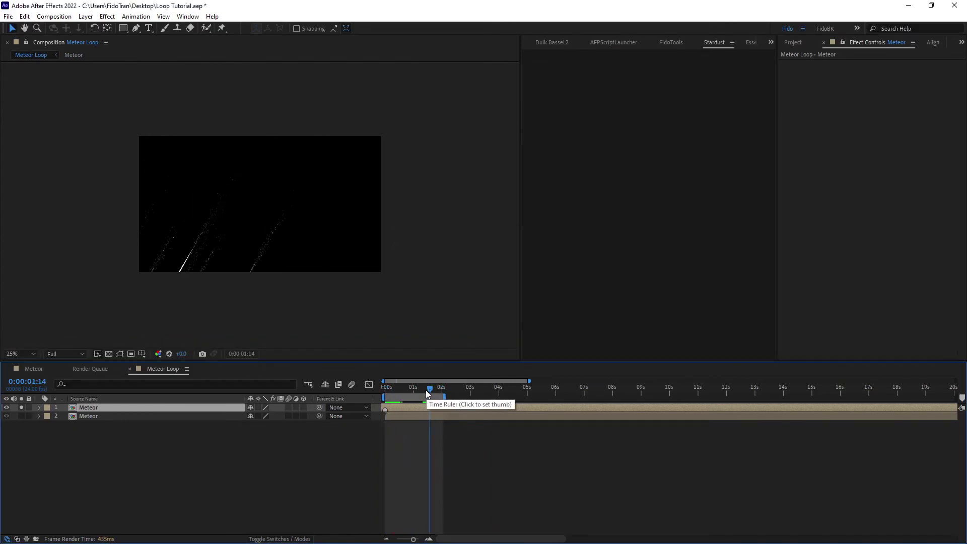
pyautogui.press('space')
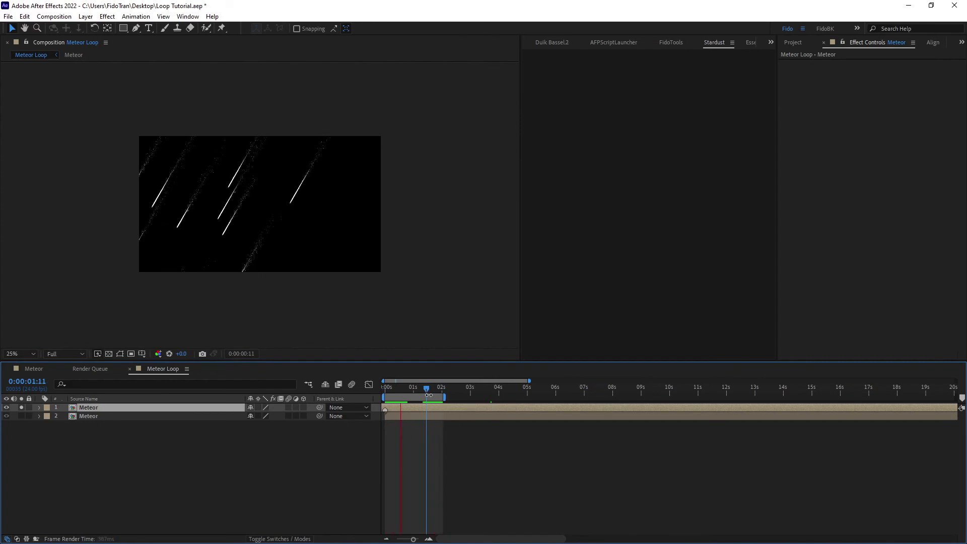
pyautogui.press('space')
pyautogui.moveTo(427, 390); pyautogui.dragTo(429, 390)
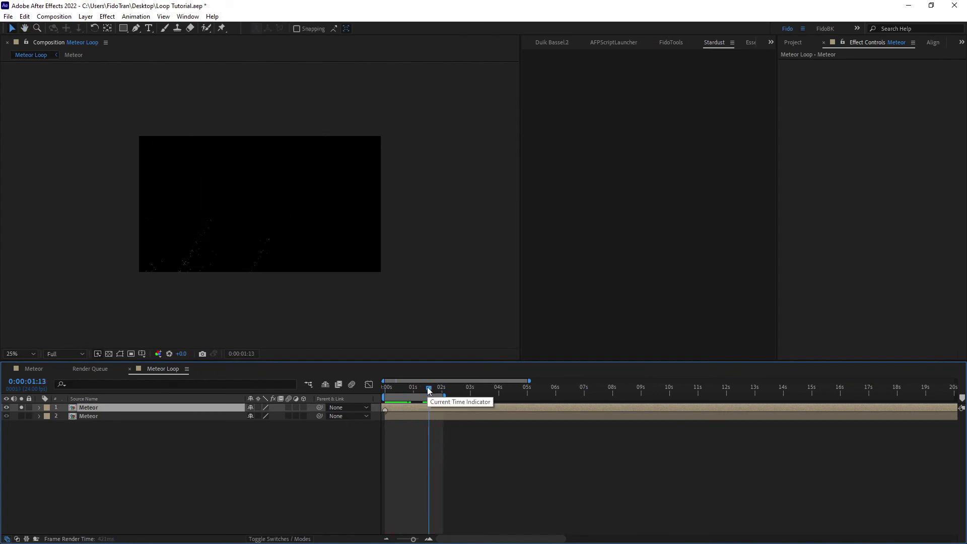
pyautogui.moveTo(428, 426); pyautogui.dragTo(443, 416)
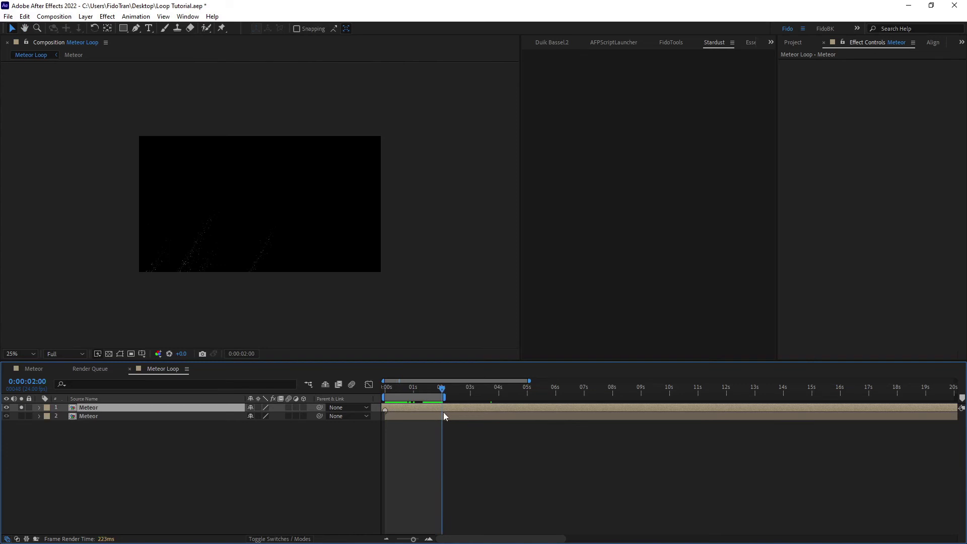
pyautogui.press('Home')
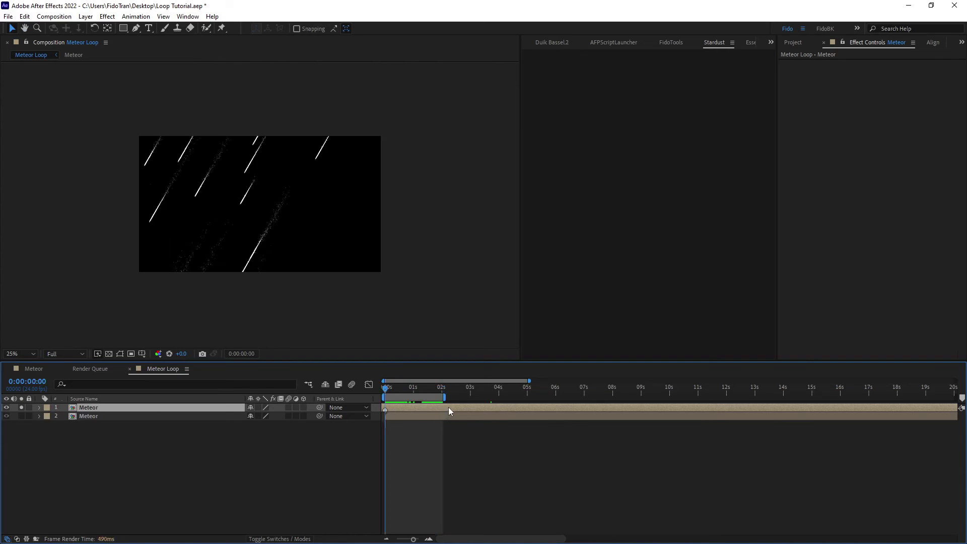
pyautogui.hotkey('shift', 'End')
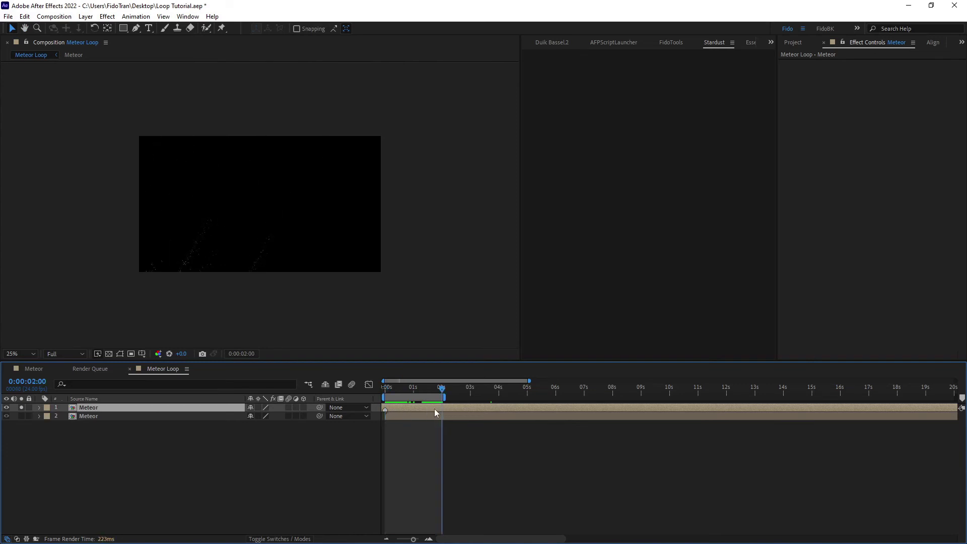
# Re-solo the top Meteor layer and duplicate it into a third copy.
pyautogui.click(21, 415)
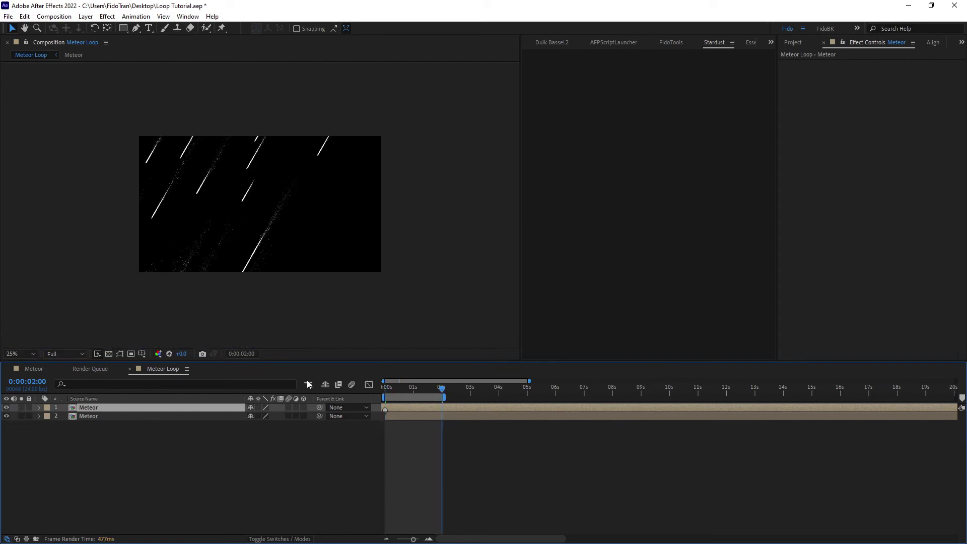
pyautogui.click(21, 408)
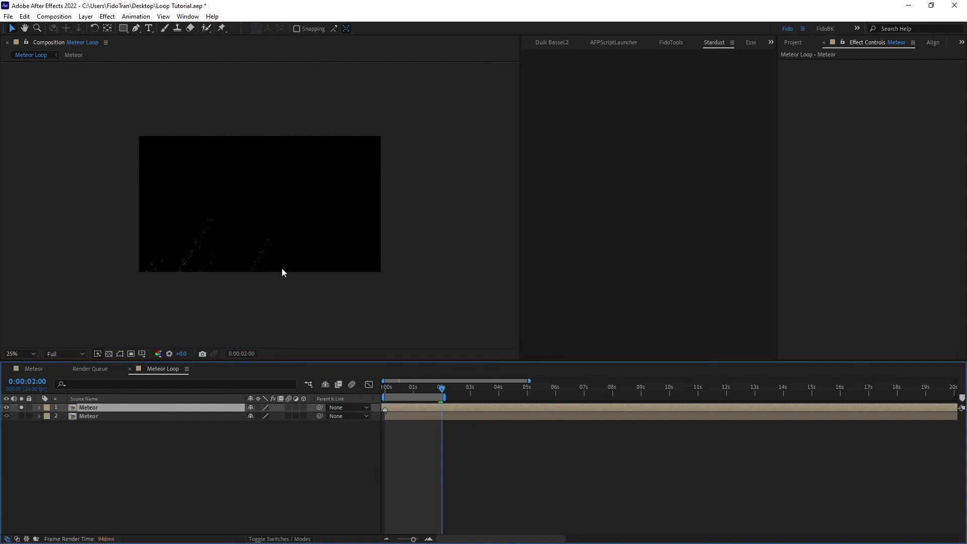
pyautogui.hotkey('ctrl', 'd')
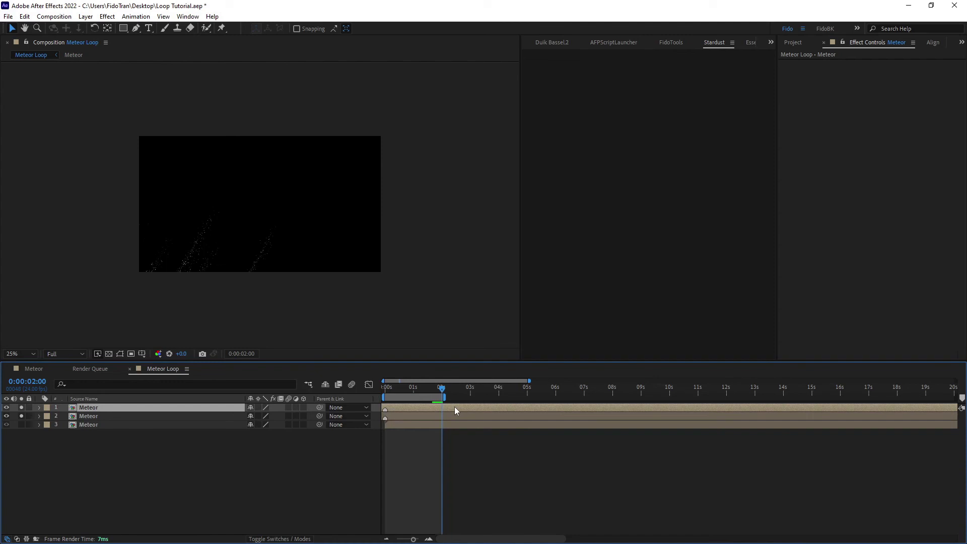
# Slide the new top Meteor layer earlier, unsolo both layers, and preview the loop from the start.
pyautogui.press('pagedown')
pyautogui.moveTo(455, 407); pyautogui.dragTo(398, 407)
pyautogui.click(22, 417)
pyautogui.click(21, 408)
pyautogui.press('Home')
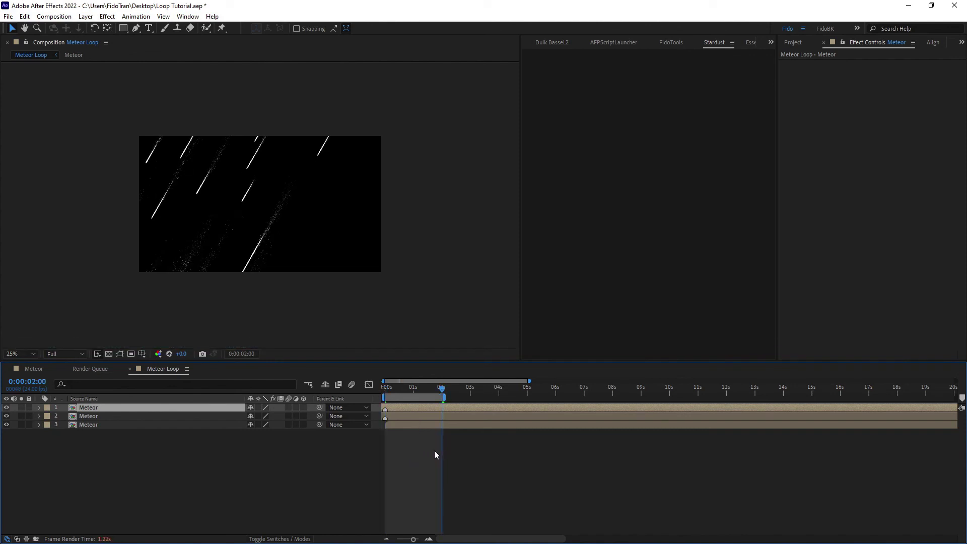
pyautogui.press('space')
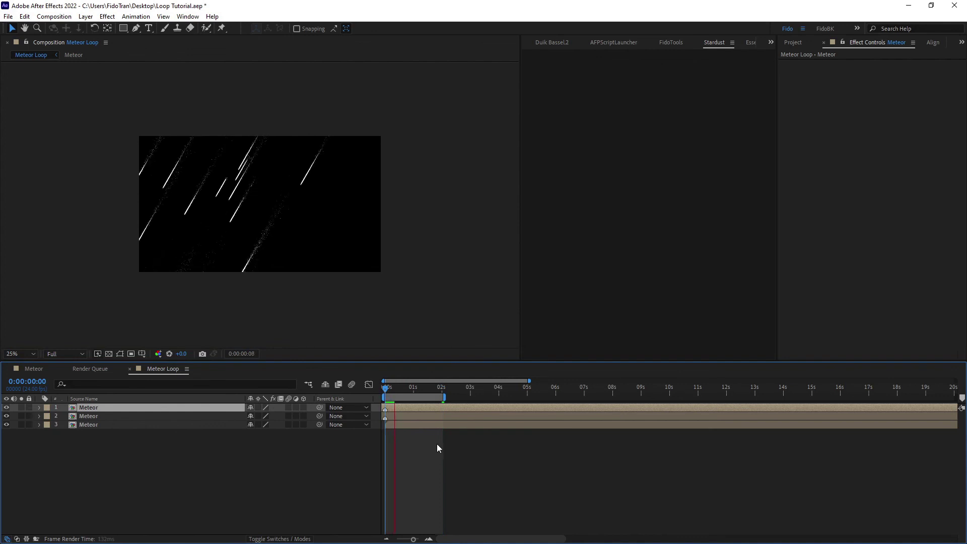
pyautogui.click(434, 389)
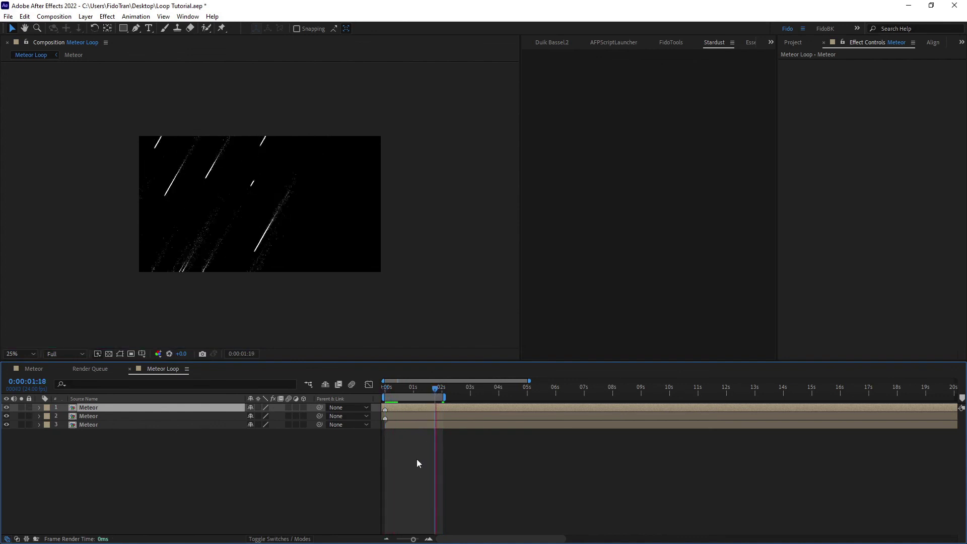